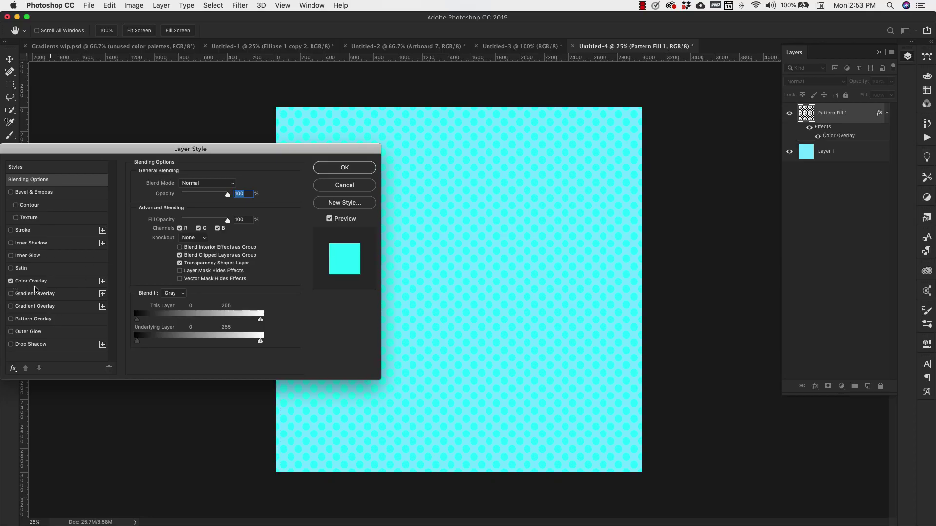
# Change the Color Overlay colour to a teal sampled from the pattern on the canvas.
pyautogui.click(34, 281)
pyautogui.click(233, 185)
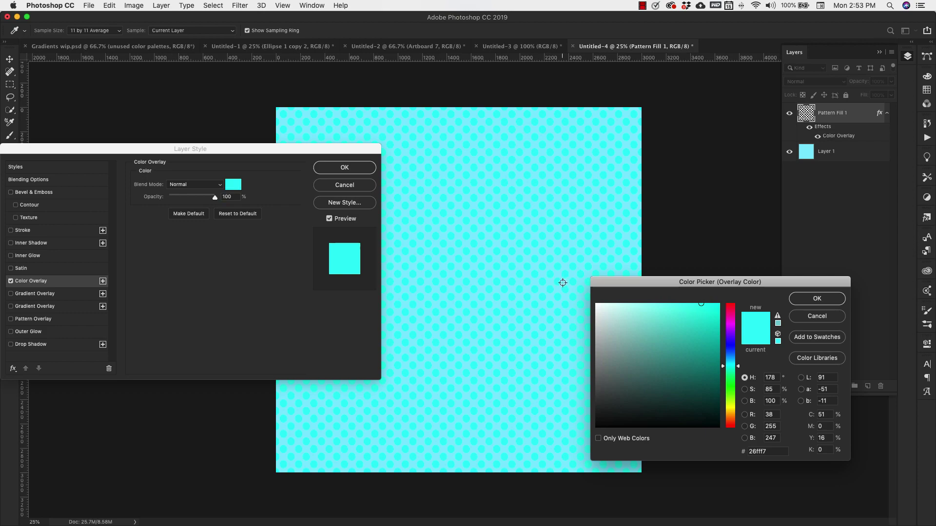
pyautogui.moveTo(562, 283); pyautogui.dragTo(464, 274)
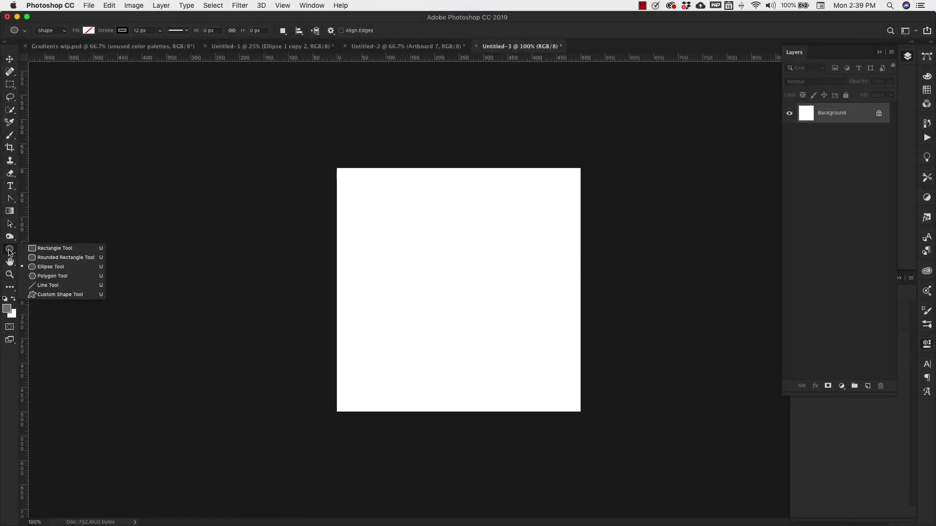
# Draw an Ellipse 1 circle filled solid black and centre it horizontally on the canvas.
pyautogui.click(50, 266)
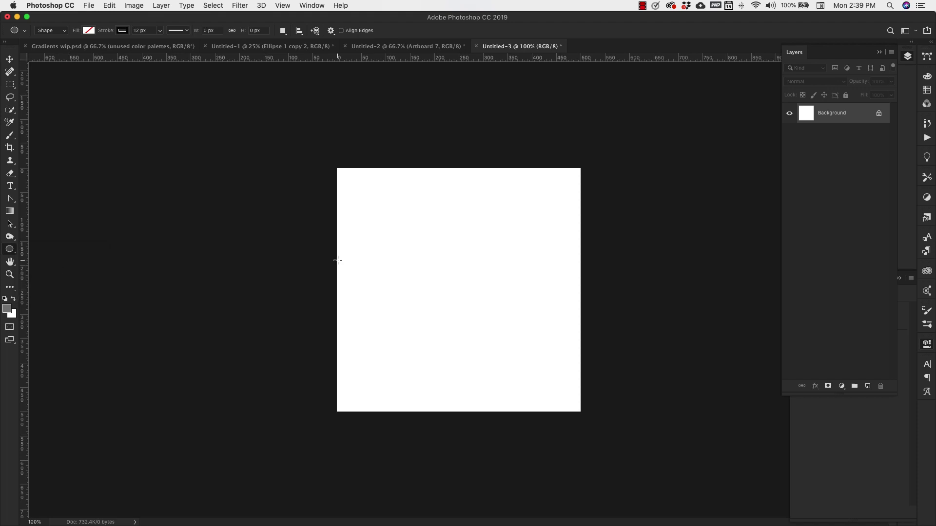
pyautogui.moveTo(423, 232); pyautogui.dragTo(540, 346)
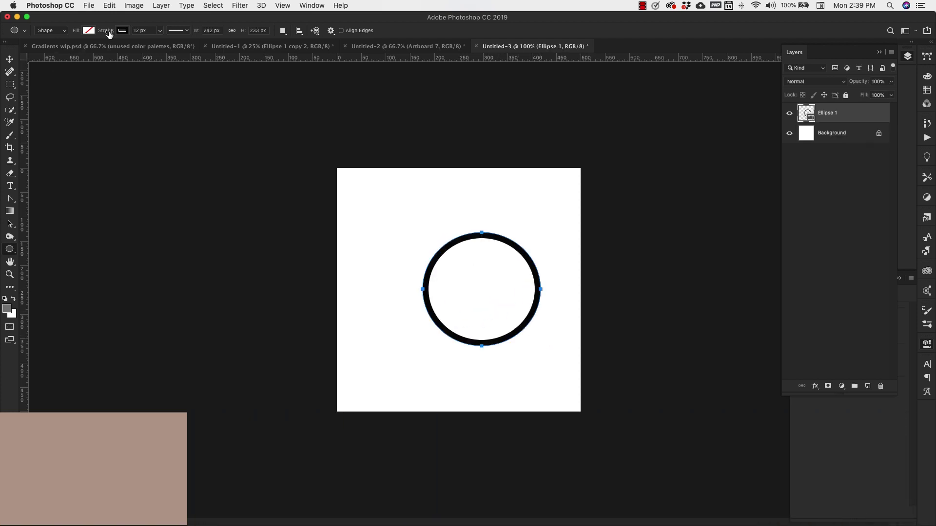
pyautogui.click(88, 31)
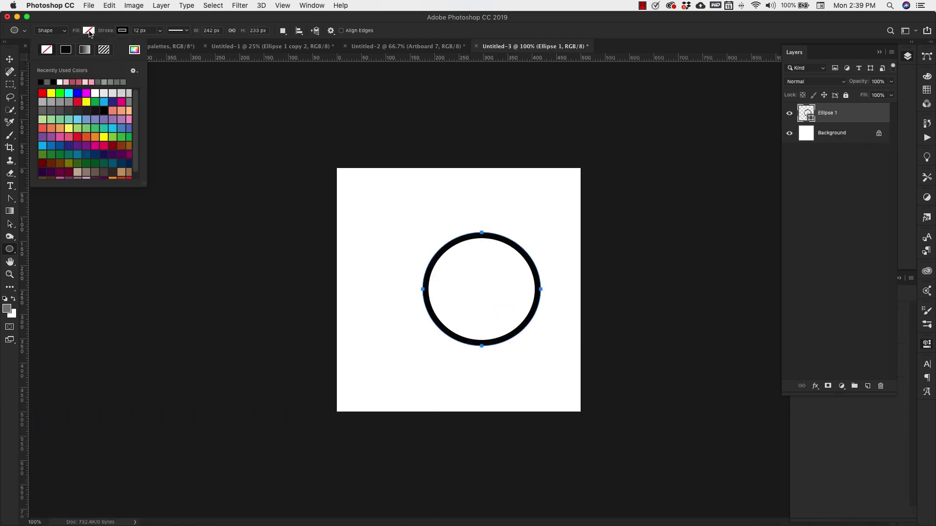
pyautogui.click(41, 82)
pyautogui.click(122, 31)
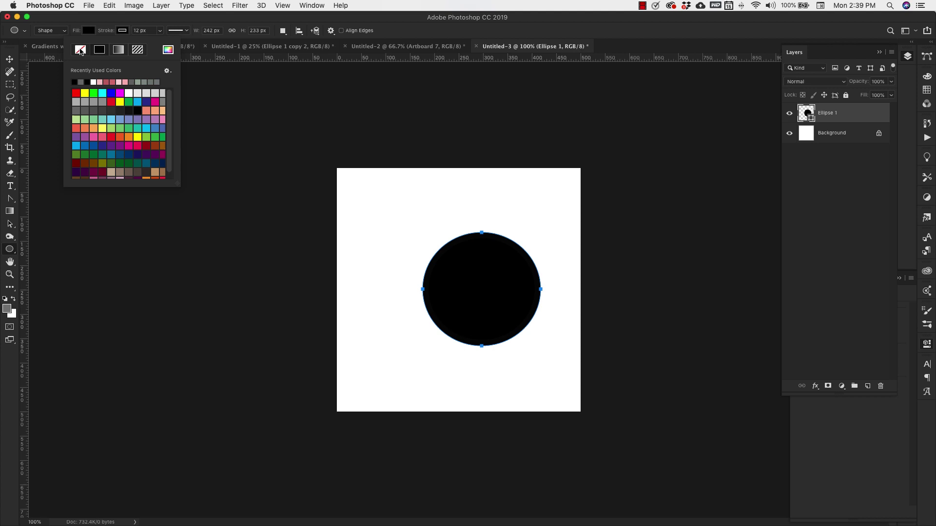
pyautogui.press('v')
pyautogui.moveTo(493, 276); pyautogui.dragTo(471, 283)
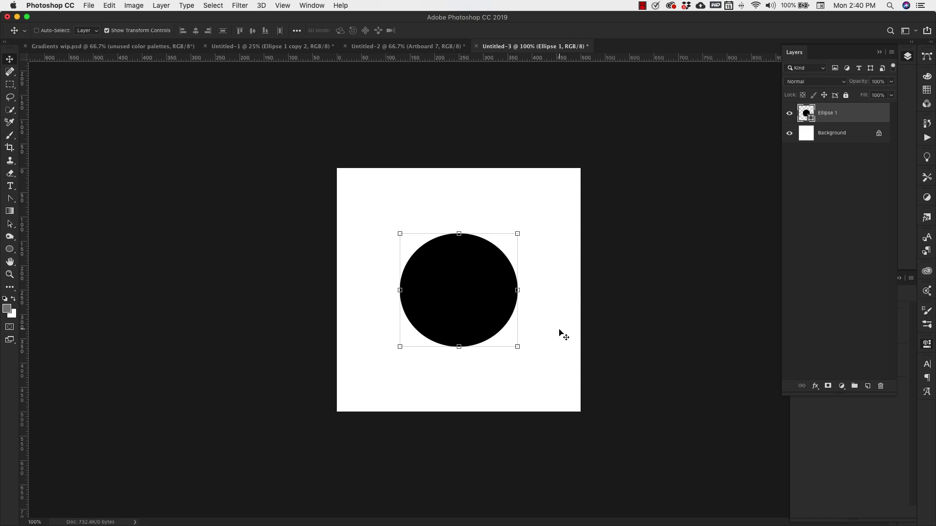
# Rasterize the circle and apply a Ripple filter with Amount 139 and Size Medium.
pyautogui.click(239, 5)
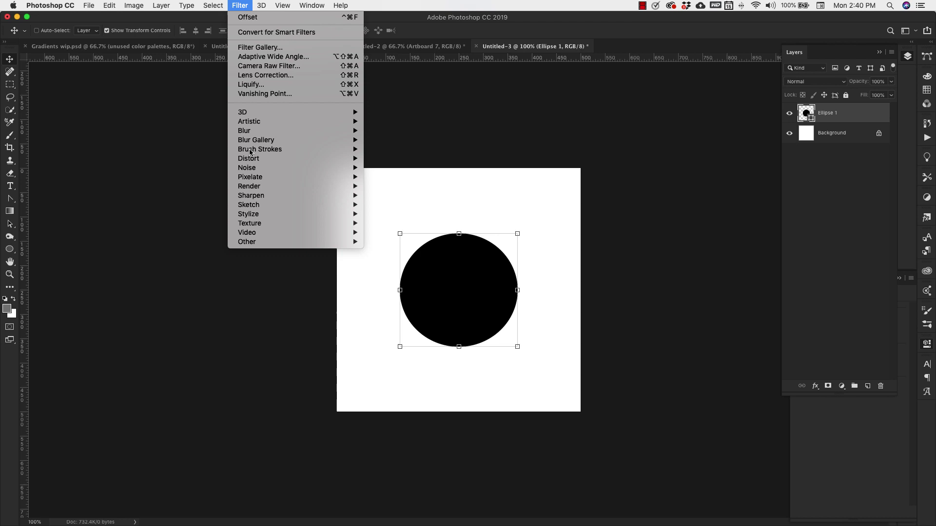
pyautogui.moveTo(253, 178)
pyautogui.moveTo(256, 158)
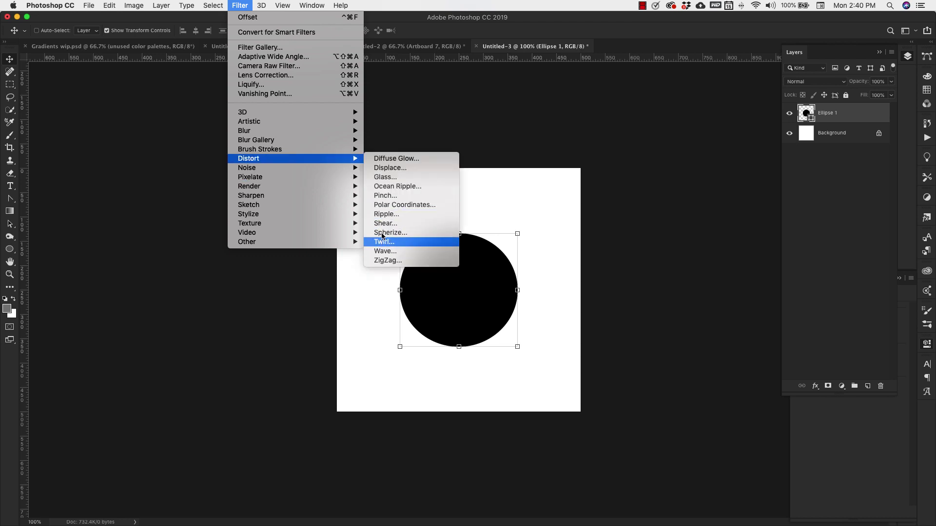
pyautogui.click(385, 217)
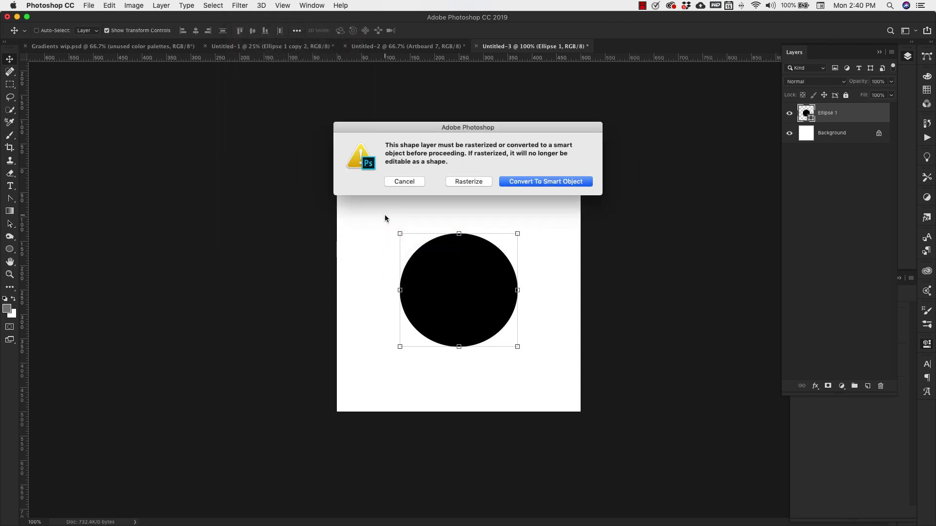
pyautogui.click(469, 181)
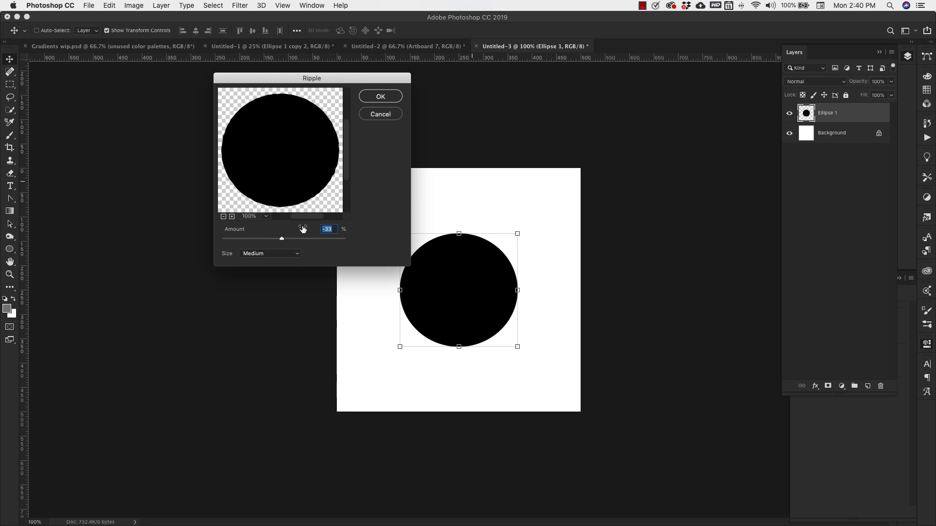
pyautogui.moveTo(285, 240)
pyautogui.mouseDown()
pyautogui.moveTo(297, 238)
pyautogui.moveTo(280, 240)
pyautogui.mouseUp()
pyautogui.click(275, 254)
pyautogui.click(274, 263)
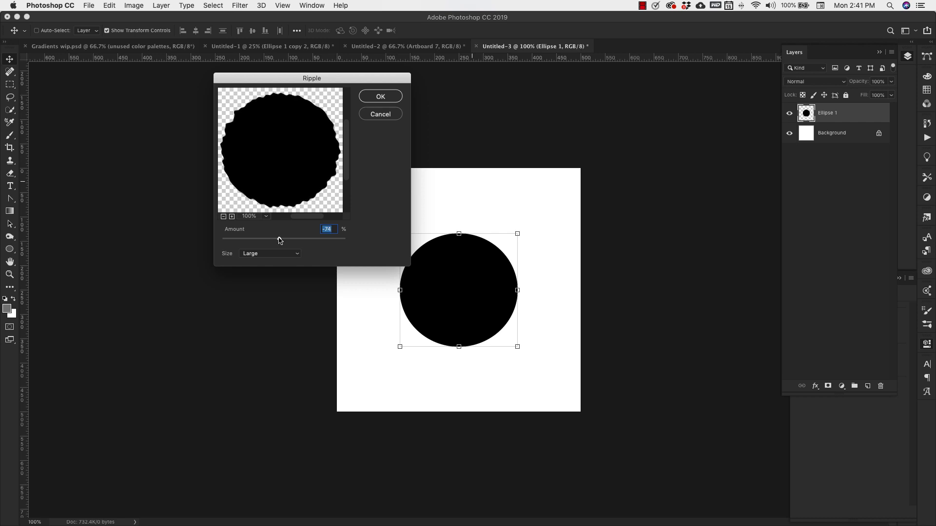
pyautogui.press('super+z')
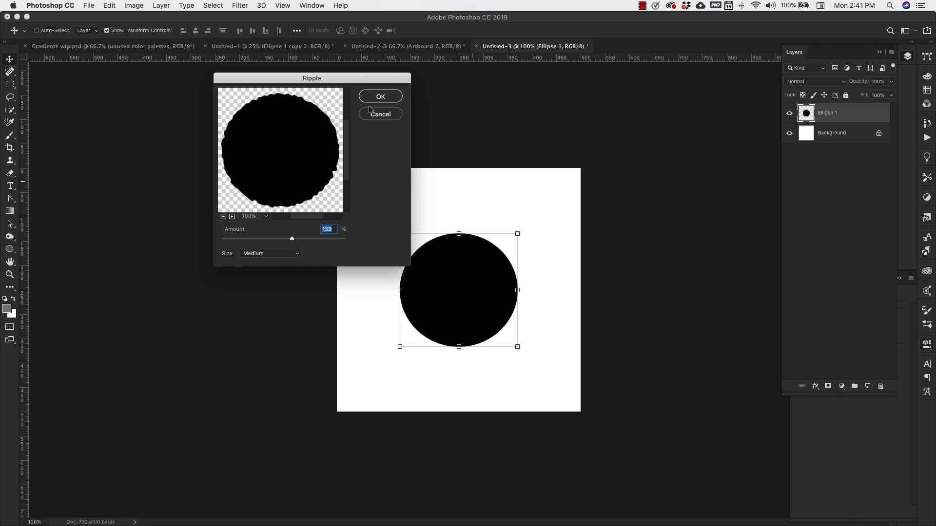
pyautogui.click(385, 99)
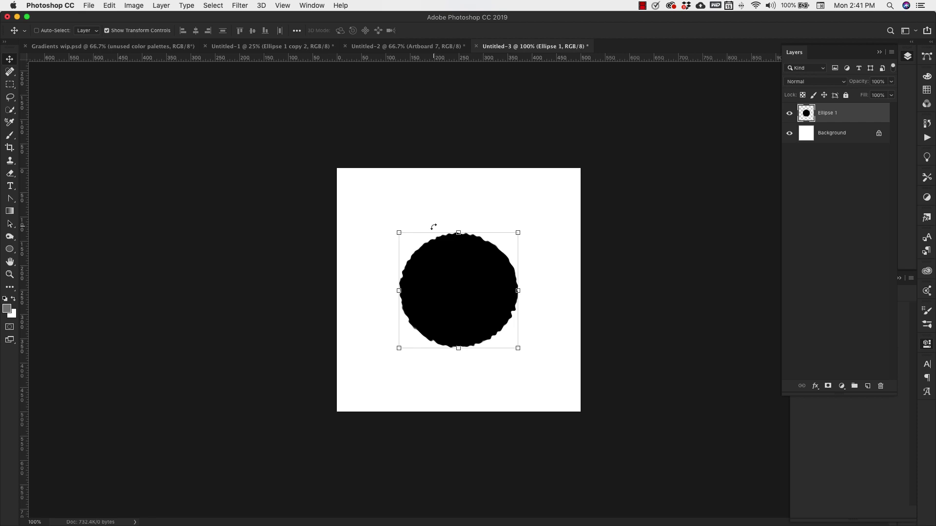
# Stretch the rippled circle taller with Free Transform, cancelling an accidental rotation.
pyautogui.moveTo(458, 233); pyautogui.dragTo(459, 216)
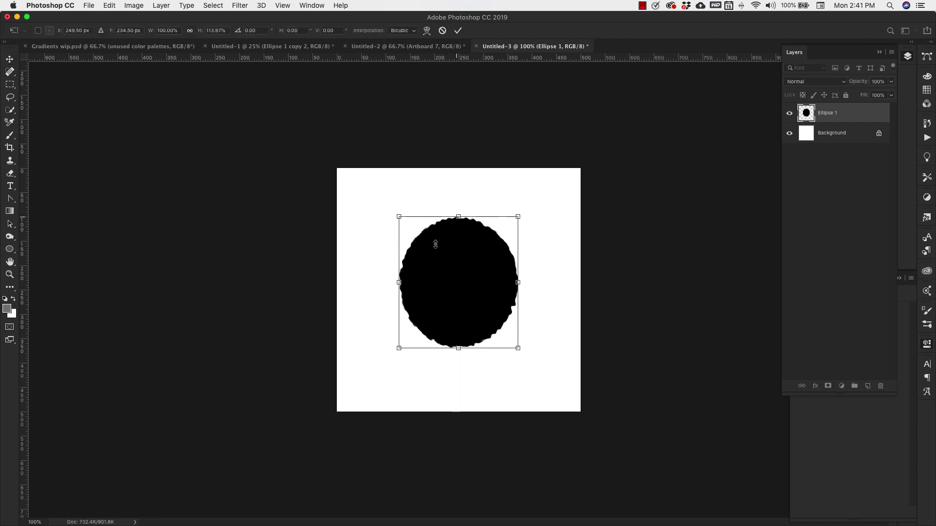
pyautogui.press('Return')
pyautogui.moveTo(528, 212); pyautogui.dragTo(518, 203)
pyautogui.press('Escape')
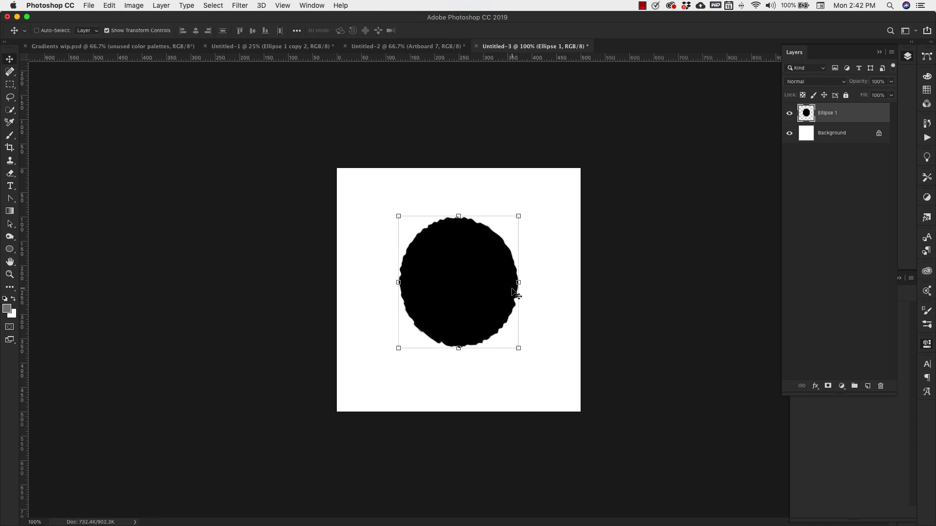
# Duplicate Ellipse 1 as Ellipse 1 copy and hide the original layer.
pyautogui.rightClick(855, 114)
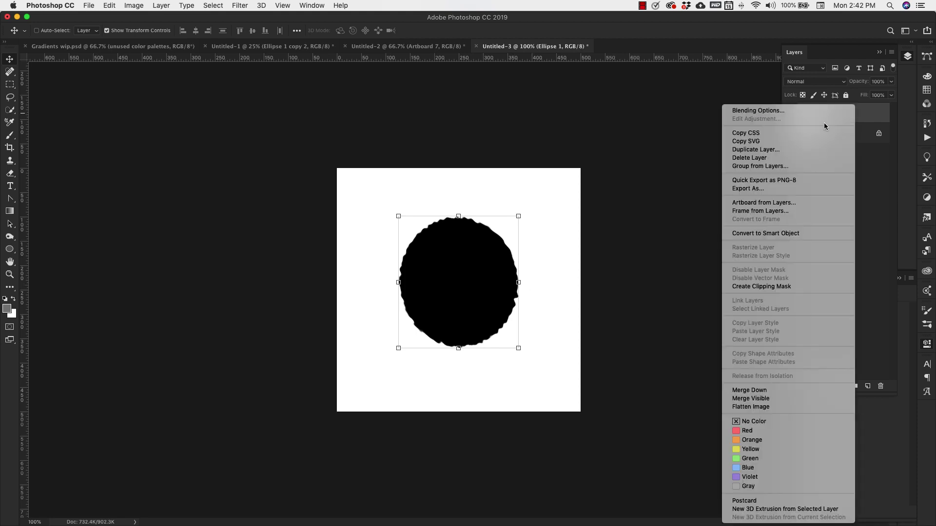
pyautogui.click(777, 152)
pyautogui.click(701, 237)
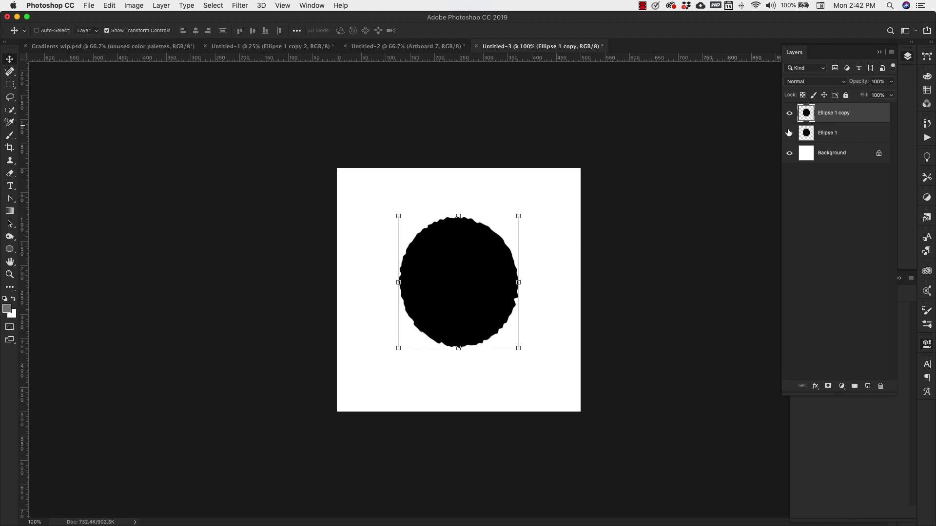
pyautogui.click(789, 133)
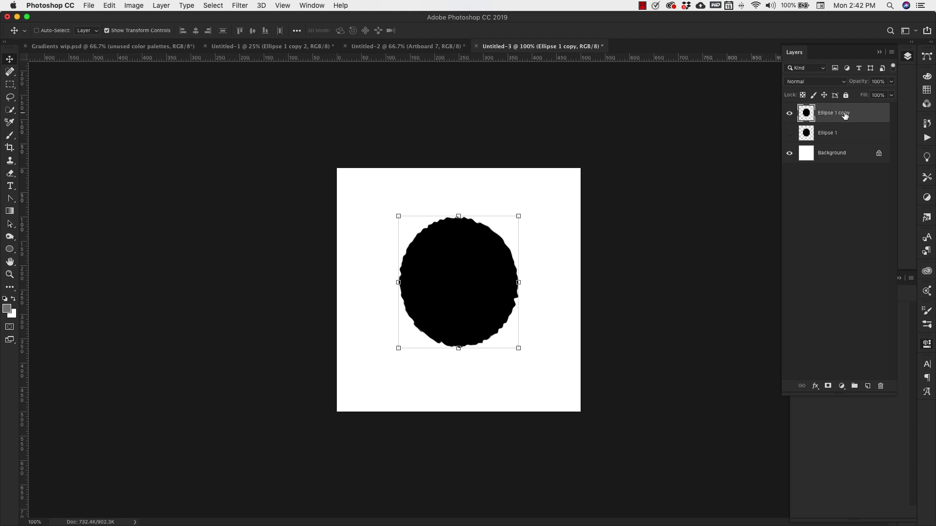
# Set up an Offset filter of +250 px horizontally and vertically with Wrap Around.
pyautogui.click(239, 6)
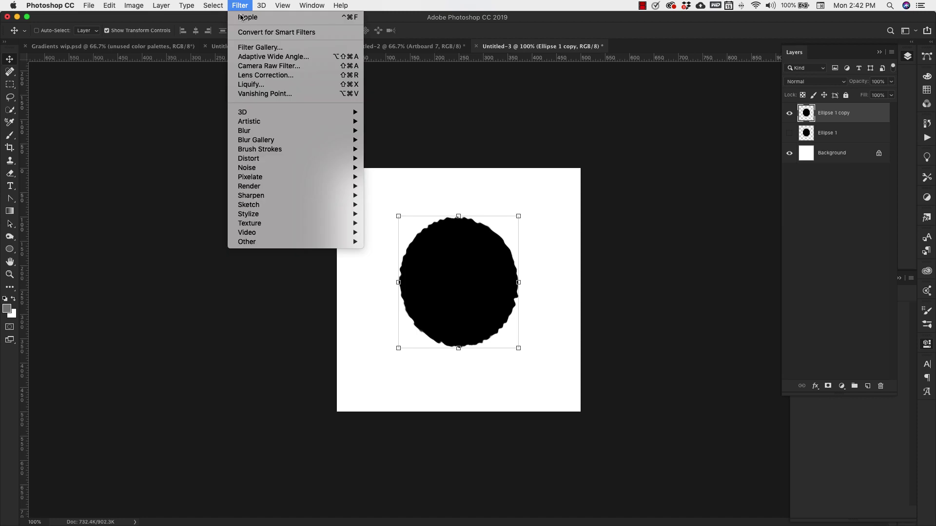
pyautogui.moveTo(255, 244)
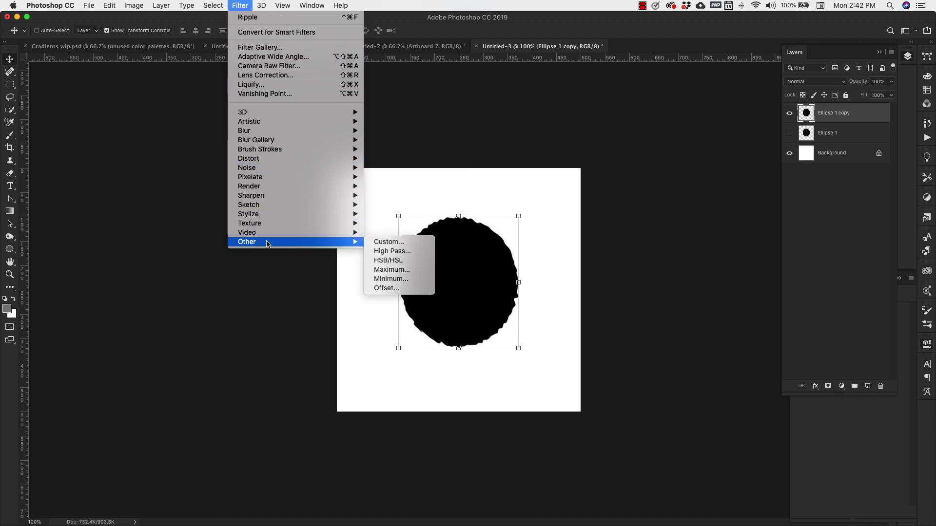
pyautogui.click(390, 288)
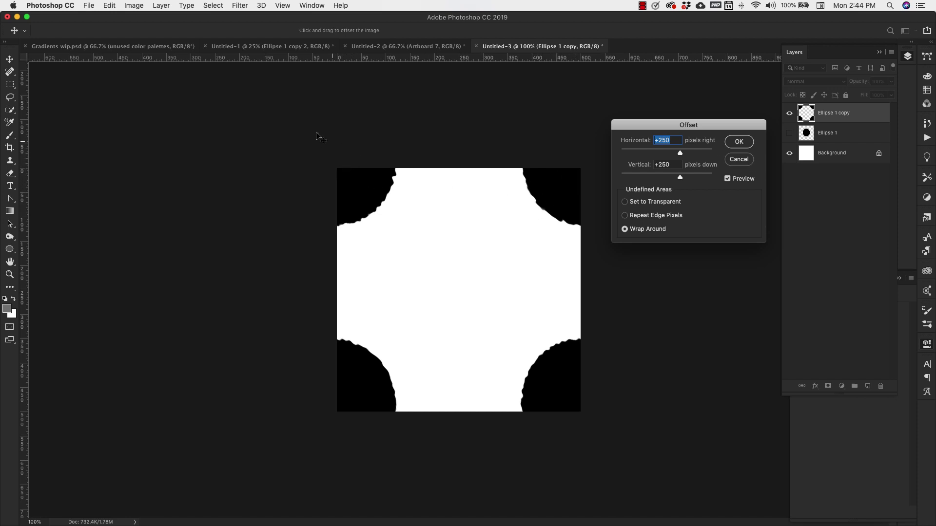
# Apply the offset, show Ellipse 1 again, duplicate it and shrink the copy to about 59%.
pyautogui.click(740, 141)
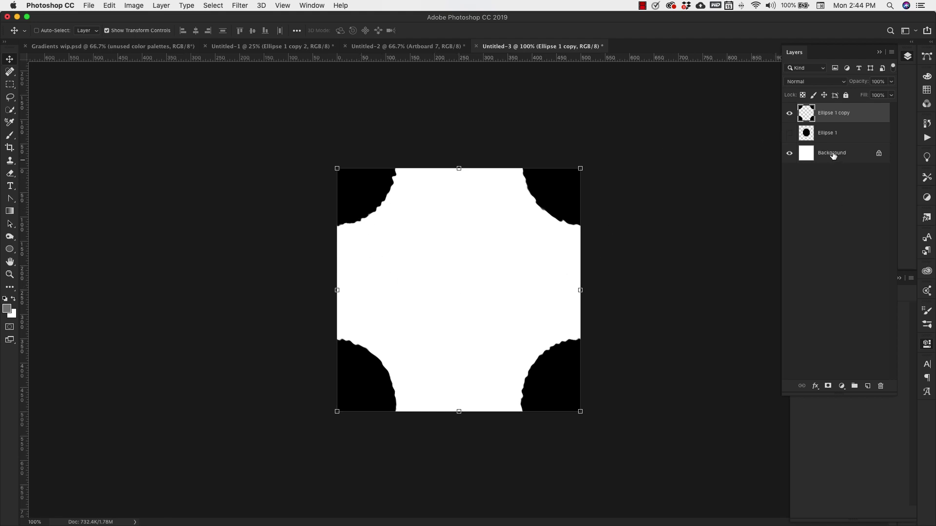
pyautogui.click(789, 133)
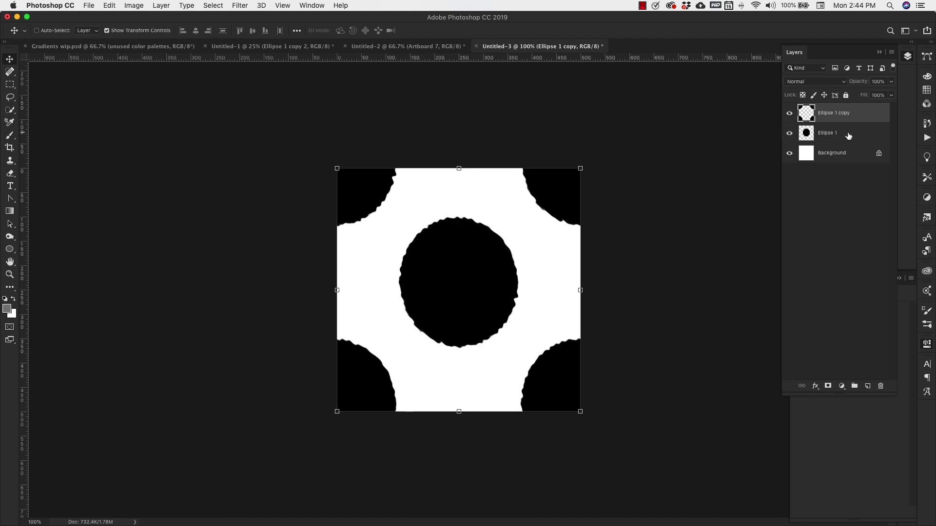
pyautogui.moveTo(848, 136); pyautogui.dragTo(847, 144)
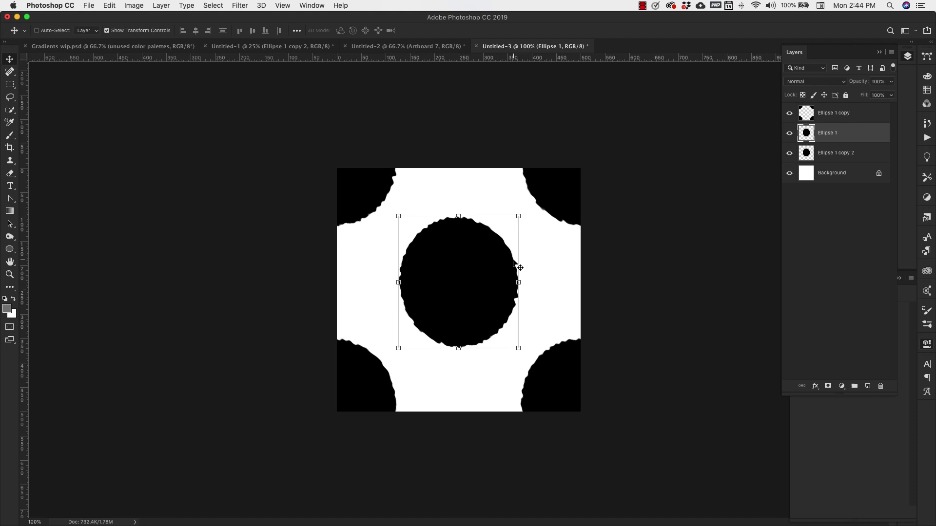
pyautogui.moveTo(518, 216); pyautogui.dragTo(469, 270)
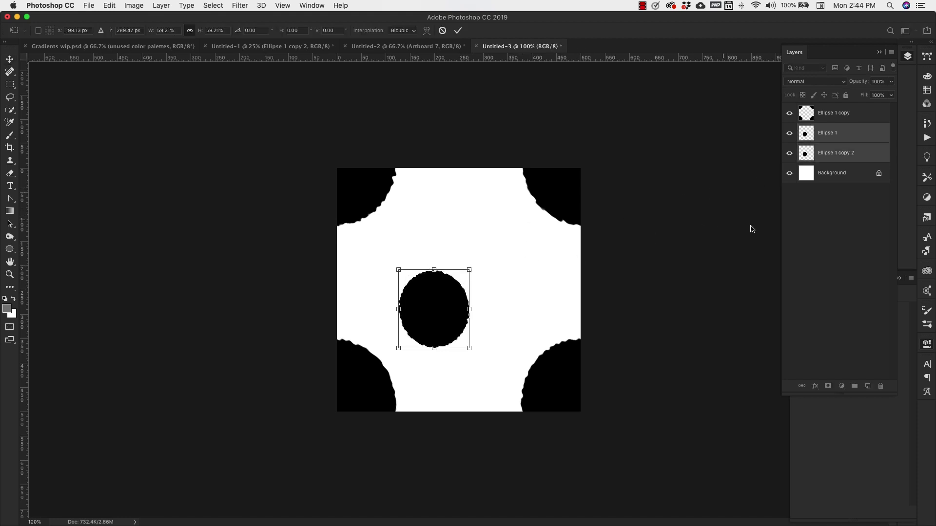
pyautogui.press('Return')
# Move the Ellipse 1 copy 2 circle up and right of centre, then deselect layers.
pyautogui.click(829, 154)
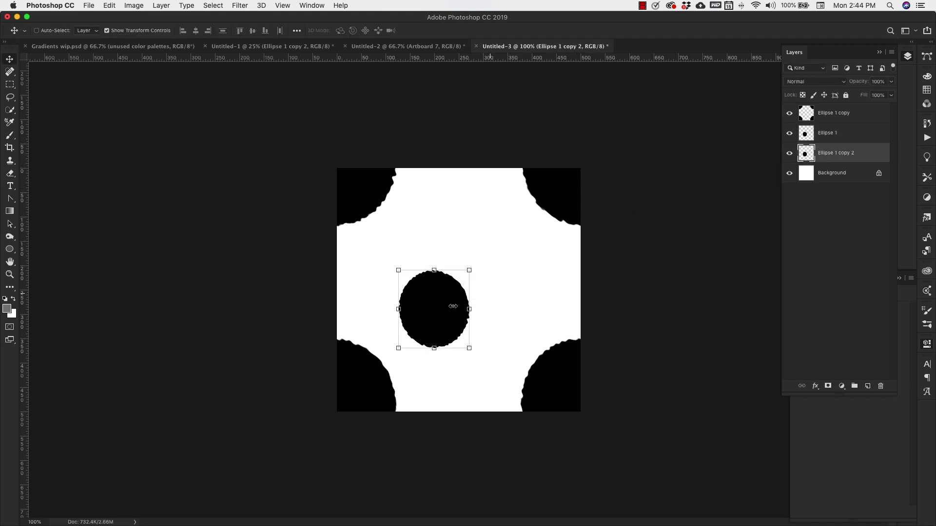
pyautogui.moveTo(448, 310); pyautogui.dragTo(495, 245)
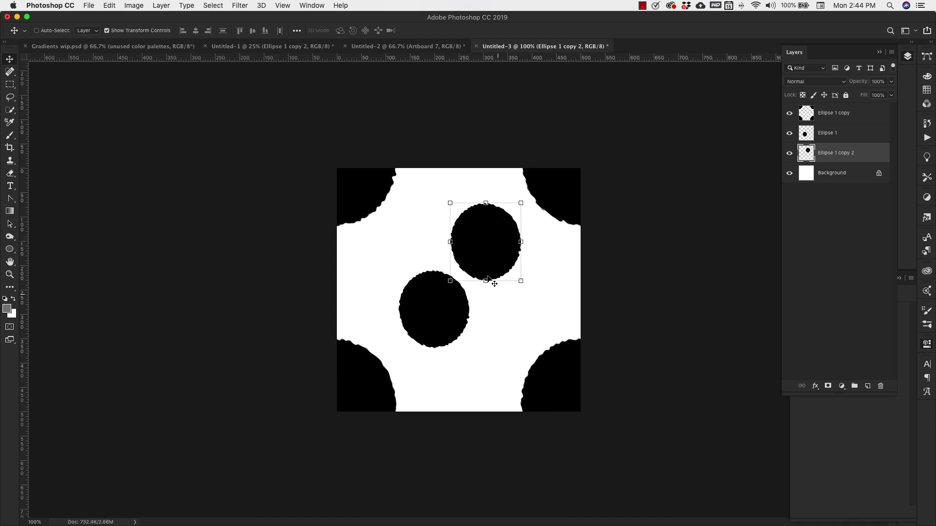
pyautogui.click(825, 295)
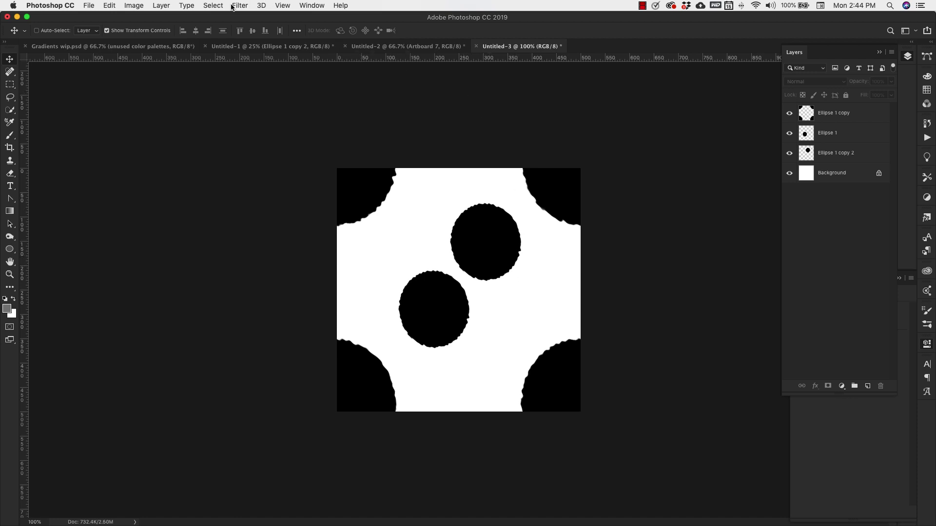
# Save the two-dot tile as a pattern named '2 dot'.
pyautogui.click(109, 6)
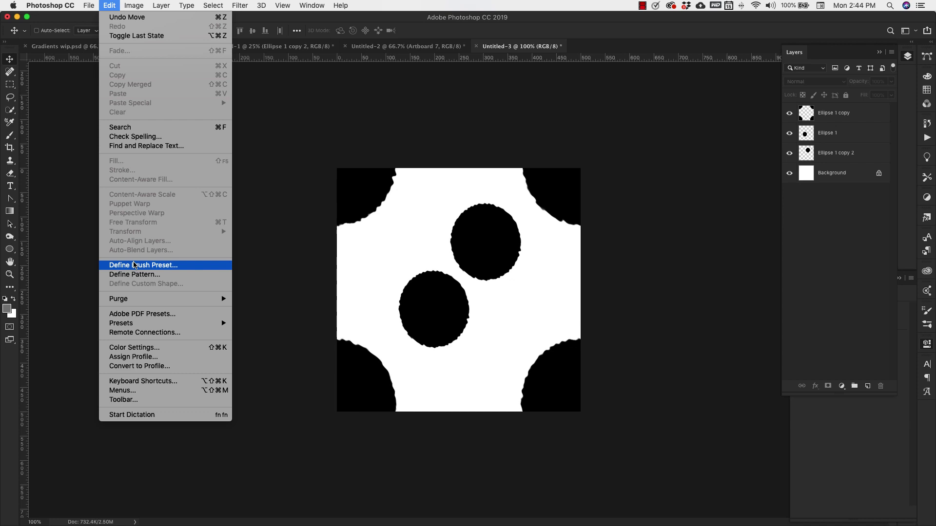
pyautogui.click(138, 275)
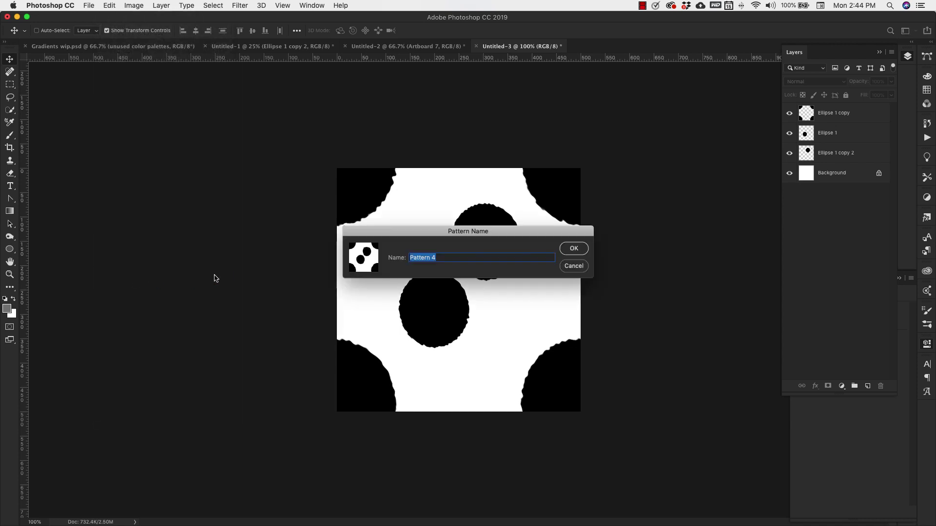
pyautogui.write('dots')
pyautogui.click(574, 249)
# Undo back to the single central dot and save that tile as another pattern.
pyautogui.press('super+z')
pyautogui.press('super+z')
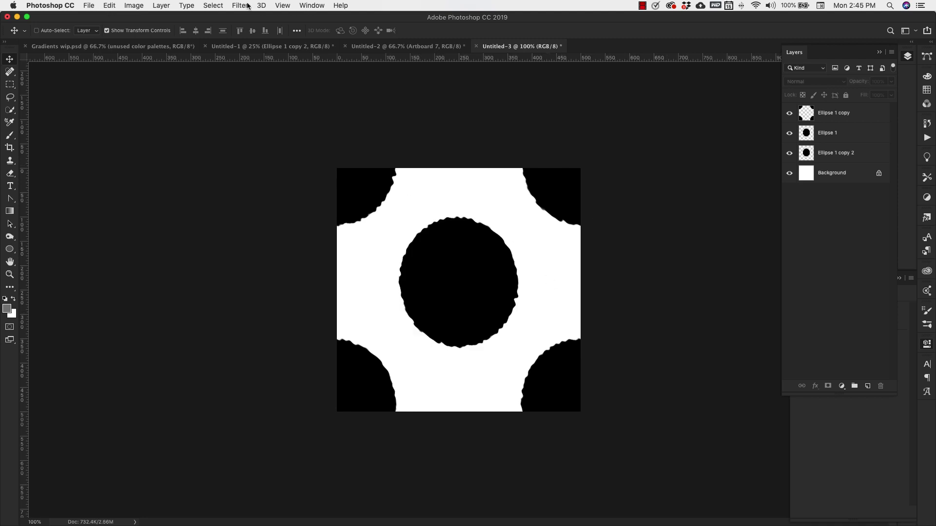
pyautogui.click(109, 6)
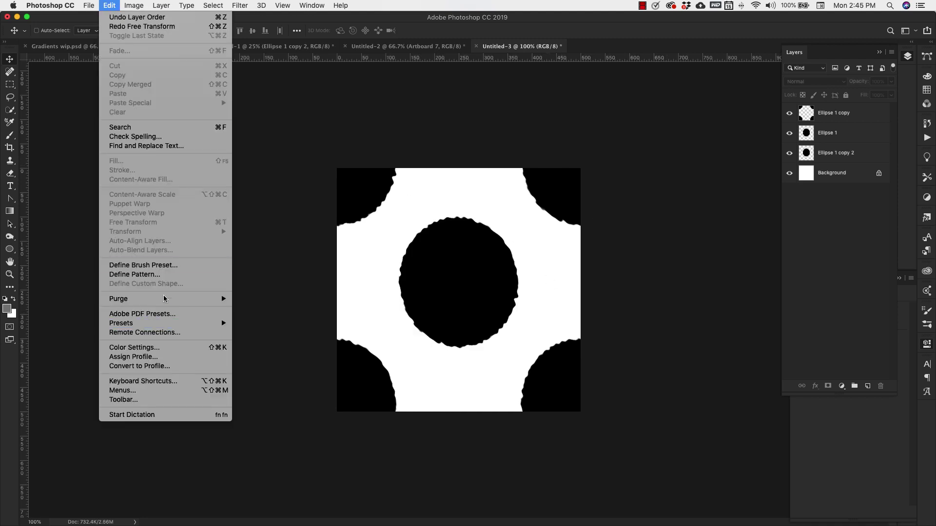
pyautogui.click(152, 275)
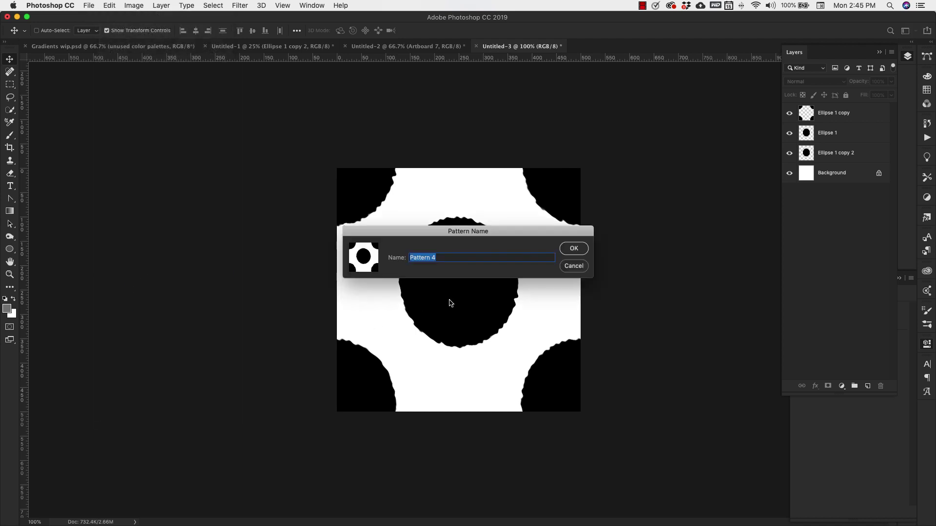
pyautogui.write('1 dot')
pyautogui.click(580, 250)
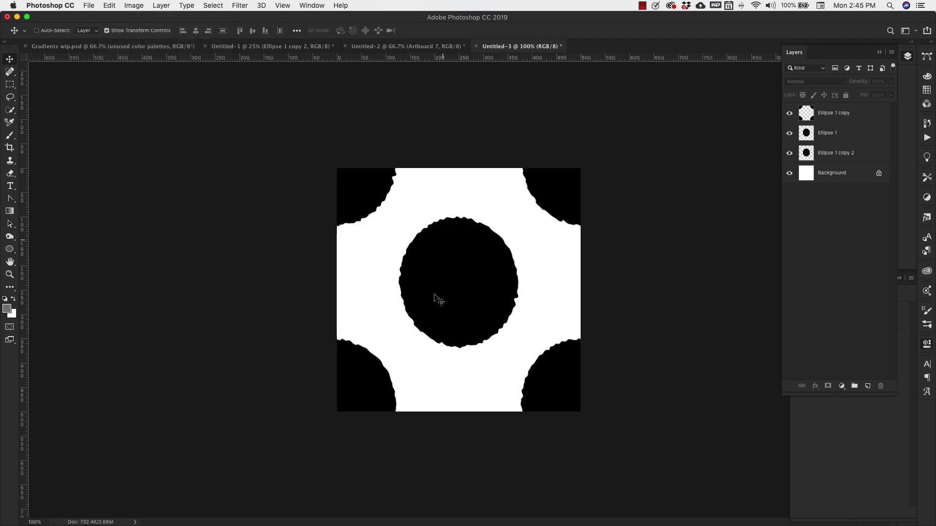
# Create a new 3000 × 3000 px document and unlock its Background layer.
pyautogui.click(91, 7)
pyautogui.click(99, 17)
pyautogui.click(217, 292)
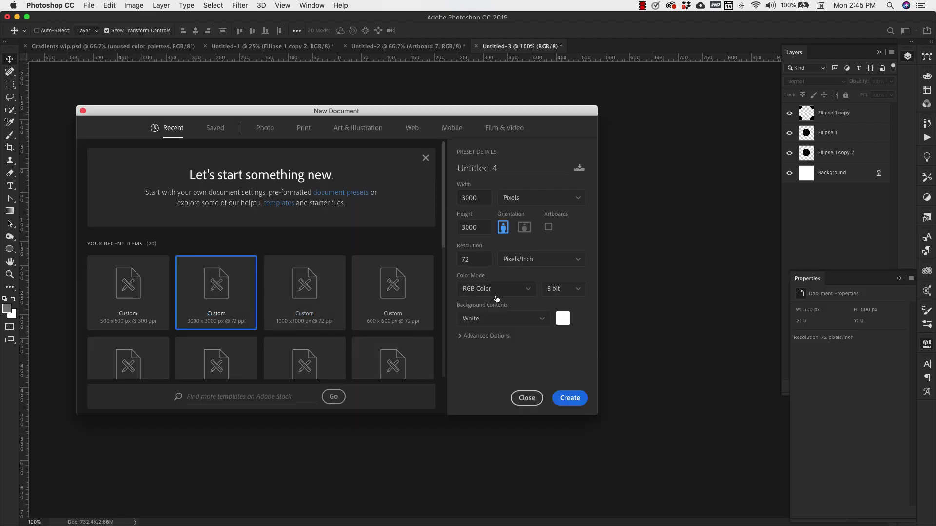
pyautogui.click(564, 405)
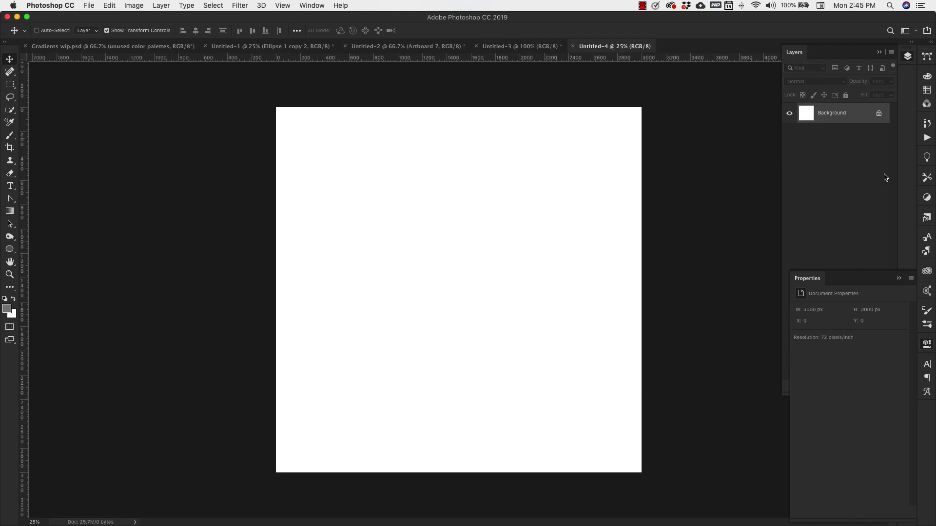
pyautogui.click(897, 280)
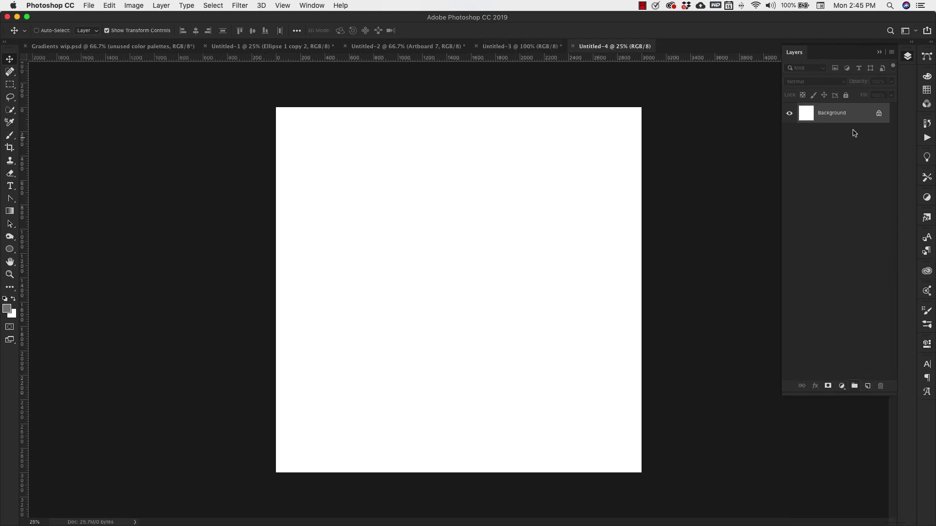
pyautogui.click(878, 114)
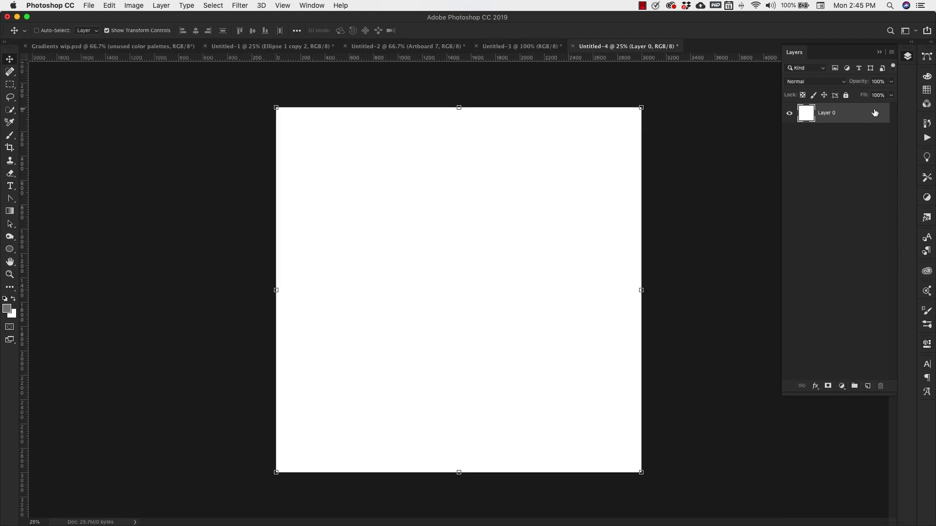
# Give Layer 0 a Pattern Overlay of the polka-dot pattern at scale 25.
pyautogui.doubleClick(875, 112)
pyautogui.click(72, 303)
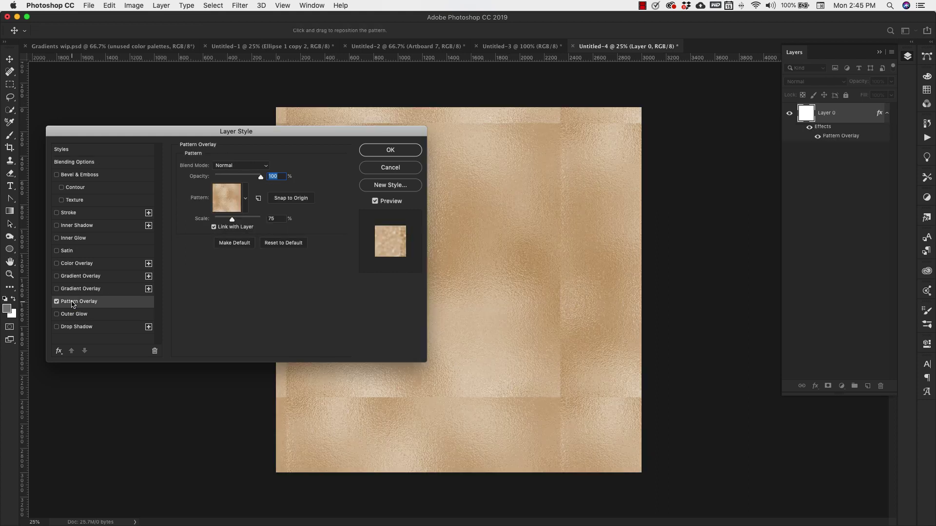
pyautogui.click(245, 198)
pyautogui.click(241, 274)
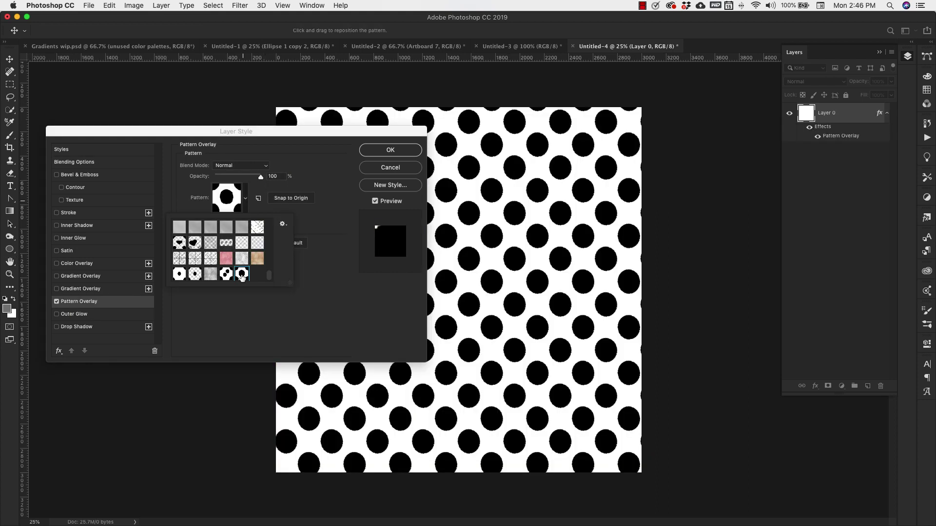
pyautogui.moveTo(305, 135); pyautogui.dragTo(258, 105)
pyautogui.click(427, 239)
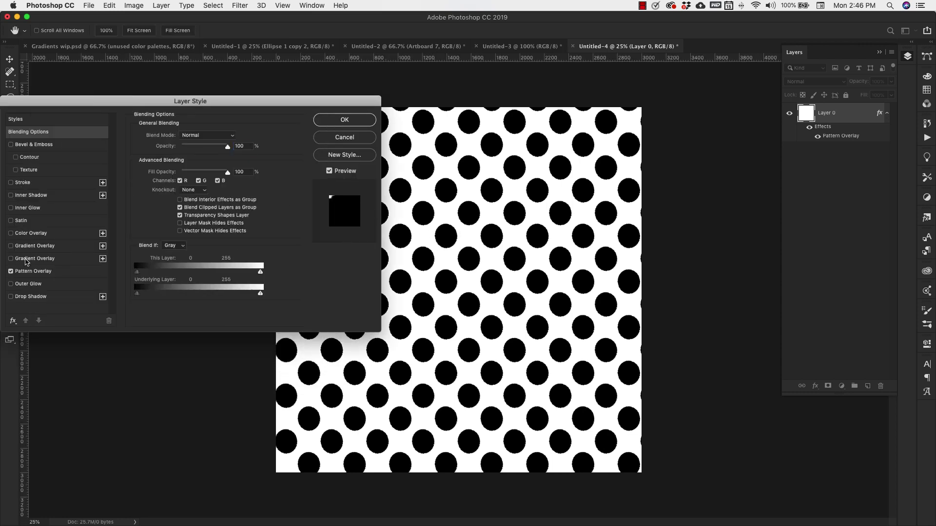
pyautogui.click(29, 272)
pyautogui.moveTo(470, 252); pyautogui.dragTo(455, 233)
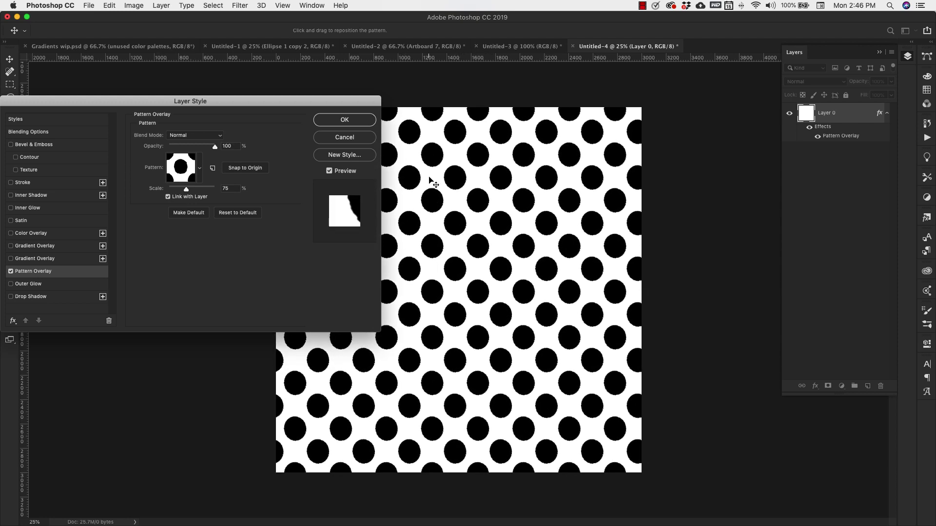
pyautogui.moveTo(327, 105); pyautogui.dragTo(435, 249)
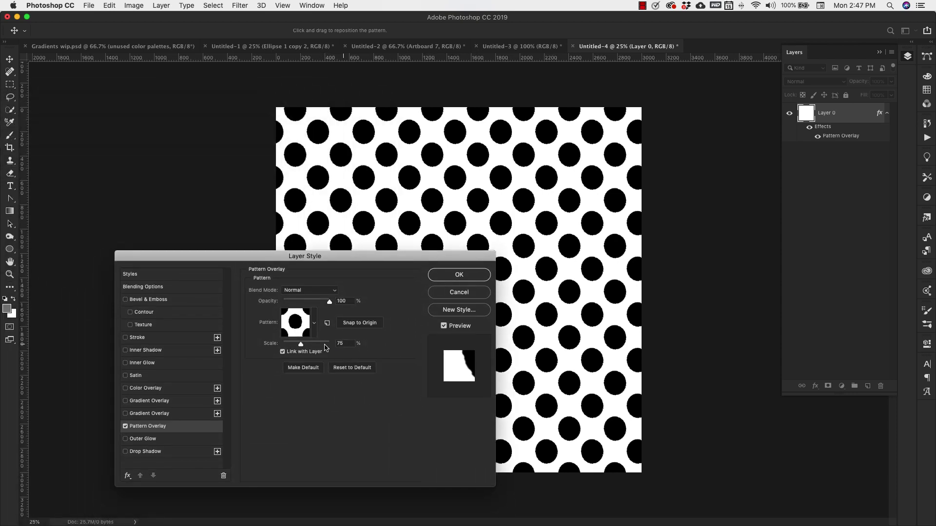
pyautogui.press('Tab')
pyautogui.write('25')
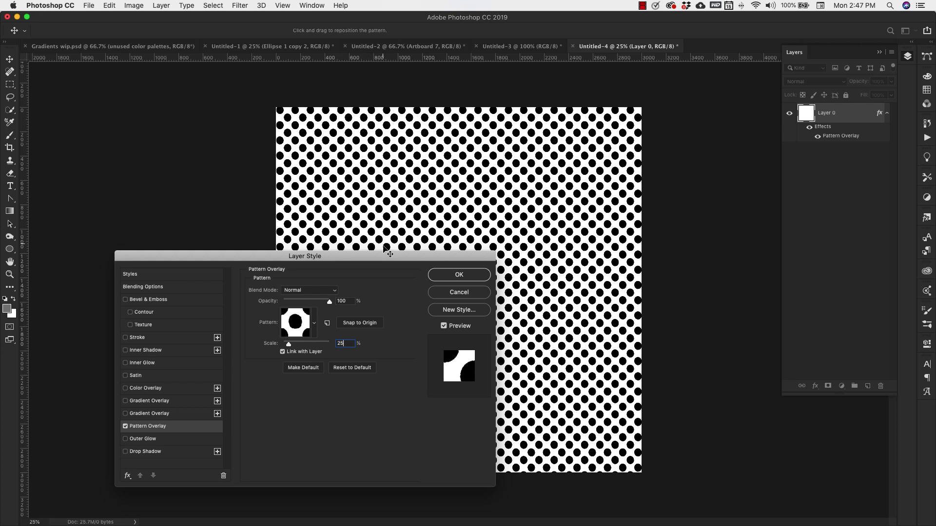
# Try the two-dot pattern at scale 50, then settle on the single-dot pattern and apply.
pyautogui.moveTo(388, 259); pyautogui.dragTo(321, 120)
pyautogui.click(244, 183)
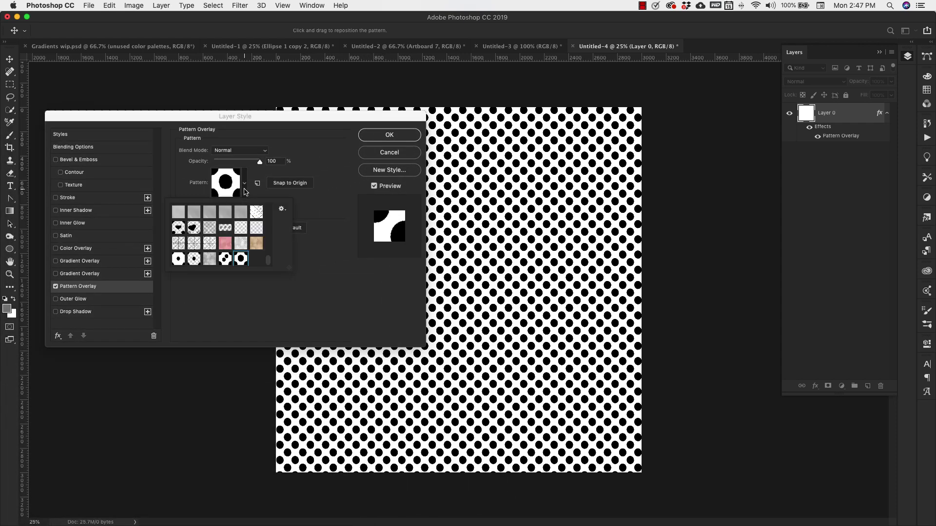
pyautogui.click(225, 258)
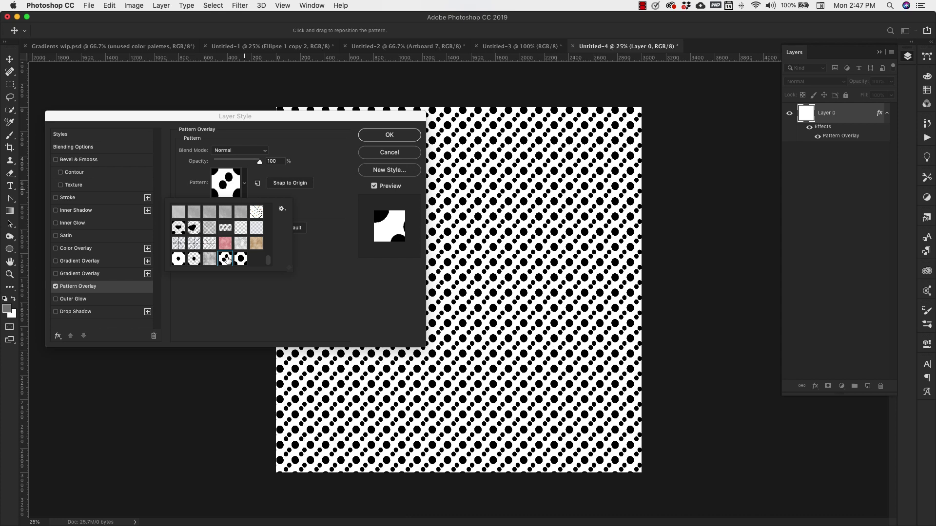
pyautogui.moveTo(286, 118); pyautogui.dragTo(206, 177)
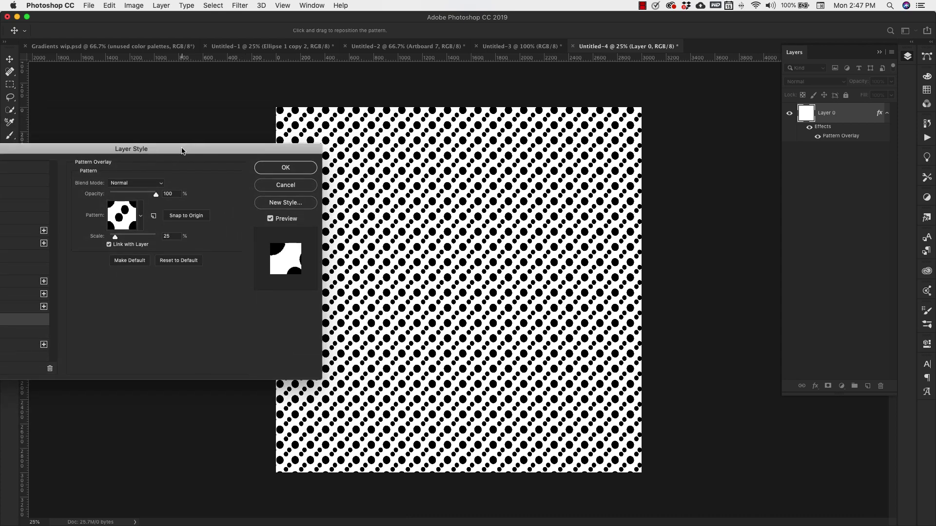
pyautogui.moveTo(182, 150); pyautogui.dragTo(182, 151)
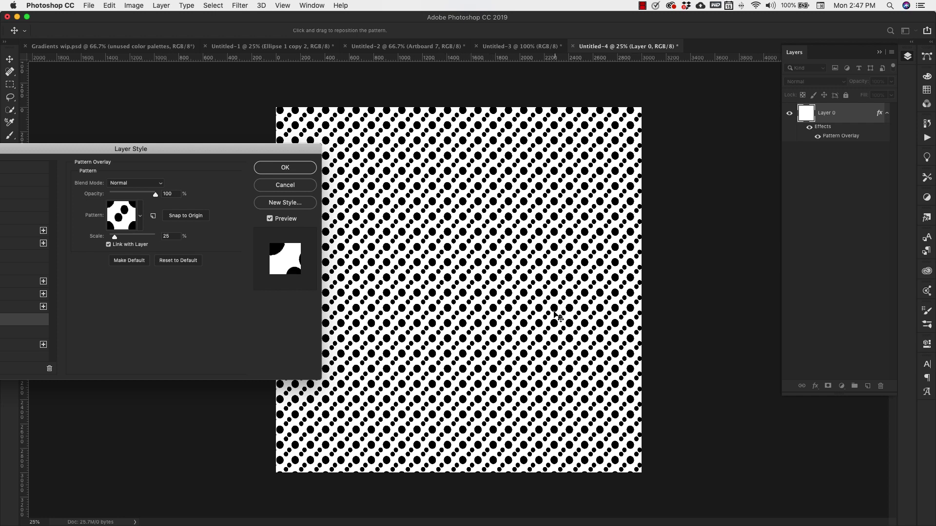
pyautogui.click(173, 238)
pyautogui.write('50')
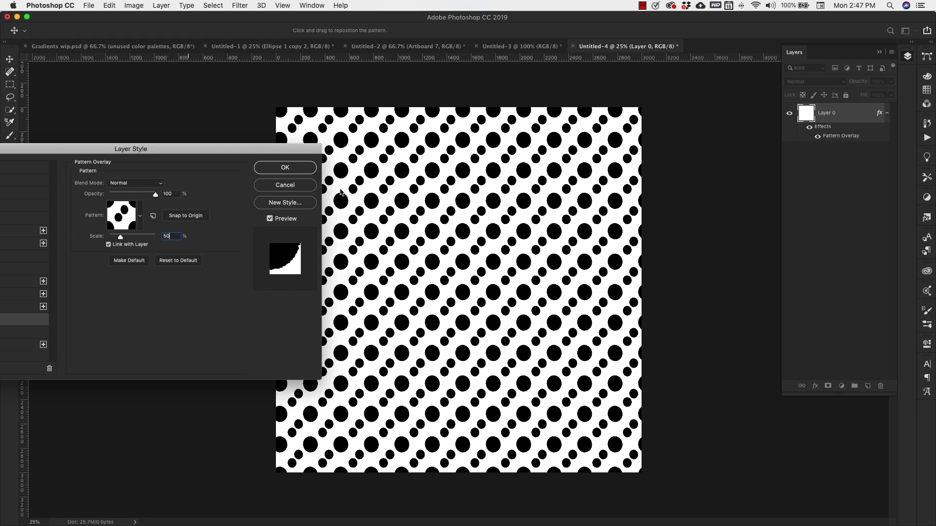
pyautogui.click(140, 216)
pyautogui.click(133, 305)
pyautogui.click(285, 167)
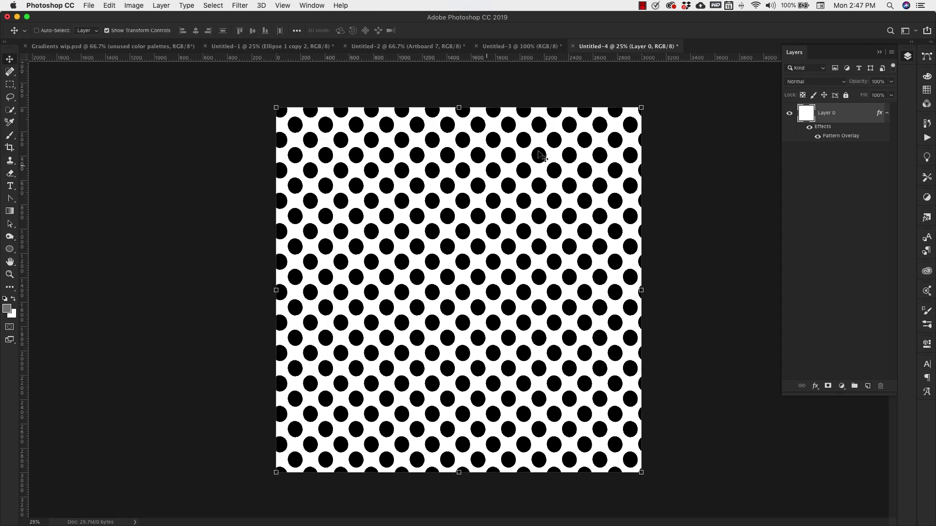
# Return to the pattern tile document and hide its white Background layer.
pyautogui.hotkey('ctrl', 'shift', 'Tab')
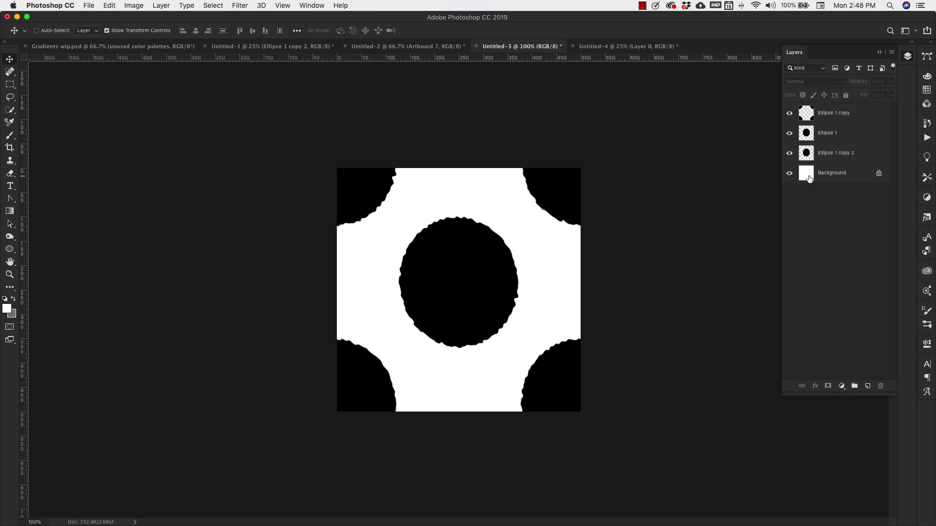
pyautogui.click(789, 173)
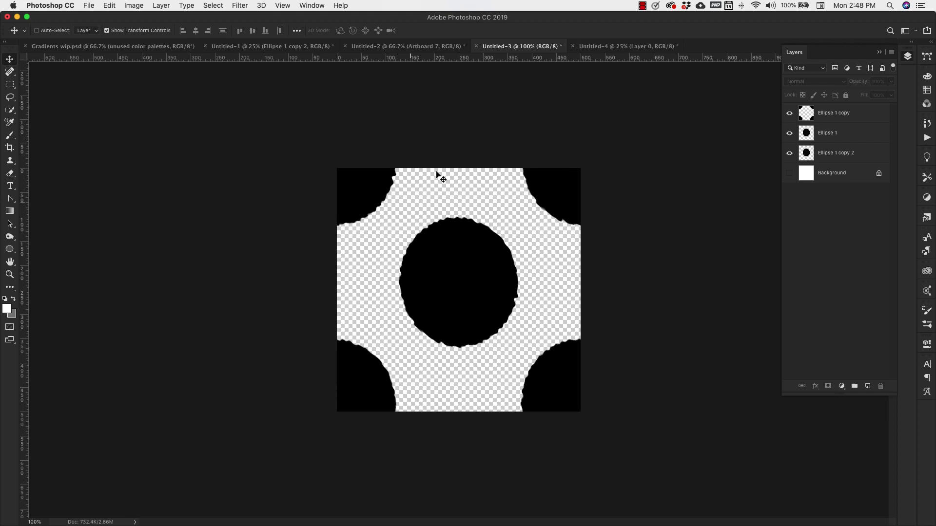
pyautogui.click(790, 174)
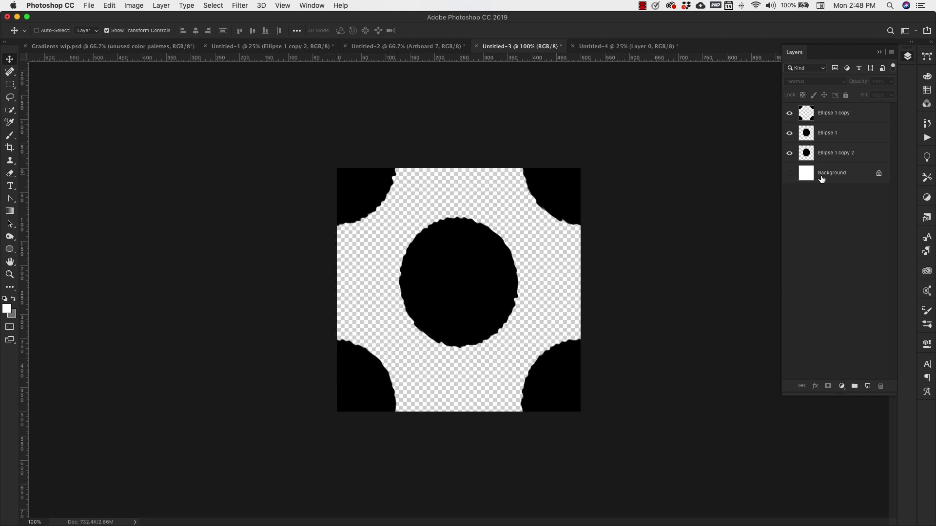
# Save the transparent dot tile as a pattern named '1 dot trans'.
pyautogui.click(109, 5)
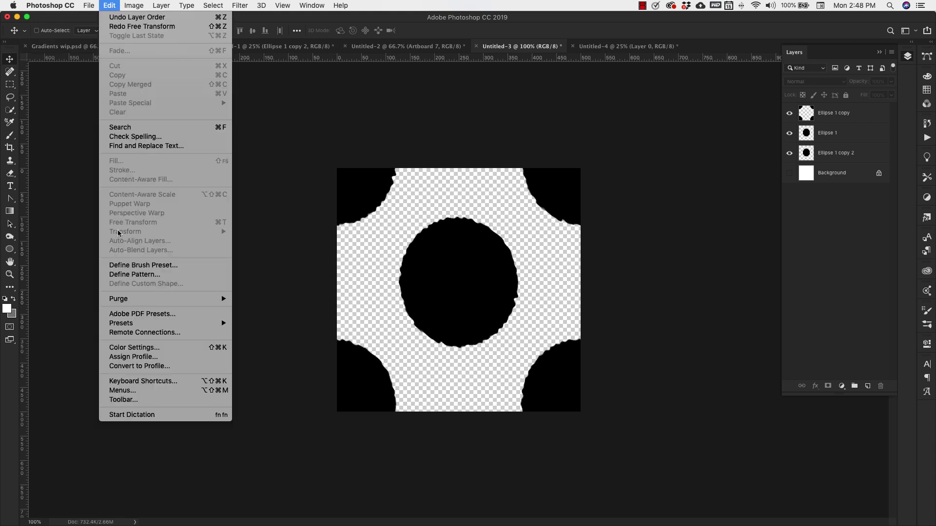
pyautogui.click(124, 274)
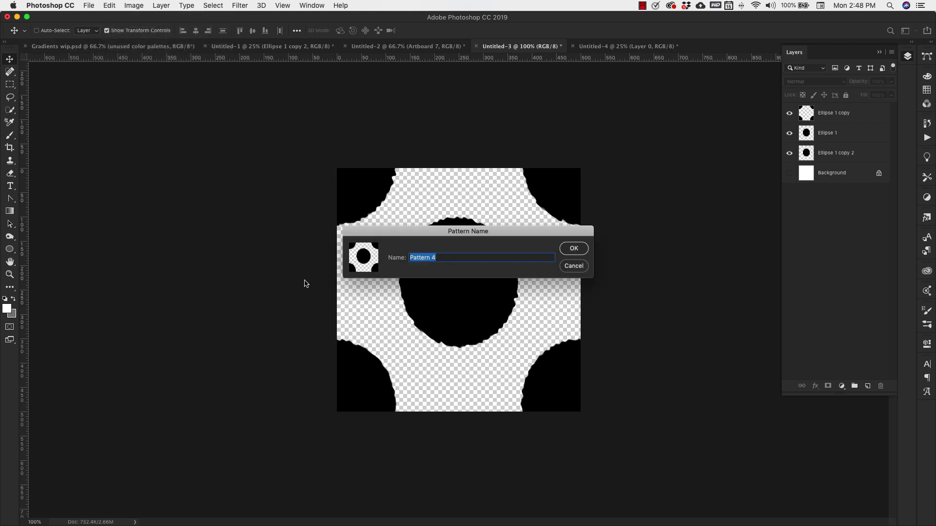
pyautogui.write('1 dot trans')
pyautogui.click(574, 248)
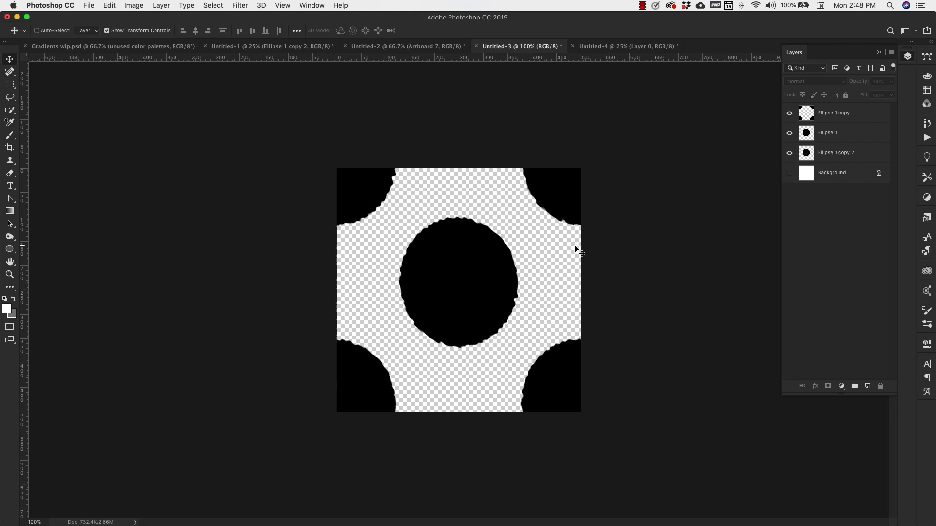
# In Untitled-4, switch Layer 0's Pattern Overlay to the new transparent dot pattern.
pyautogui.click(626, 46)
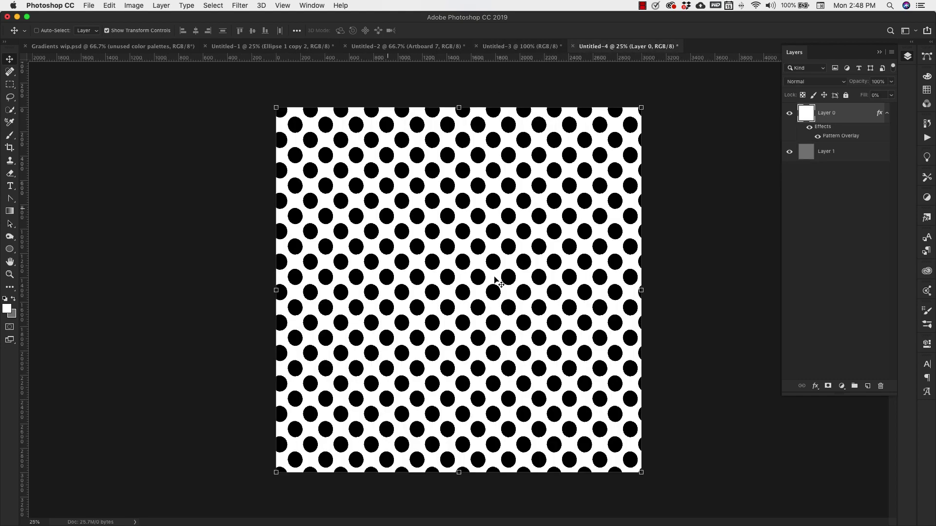
pyautogui.doubleClick(848, 135)
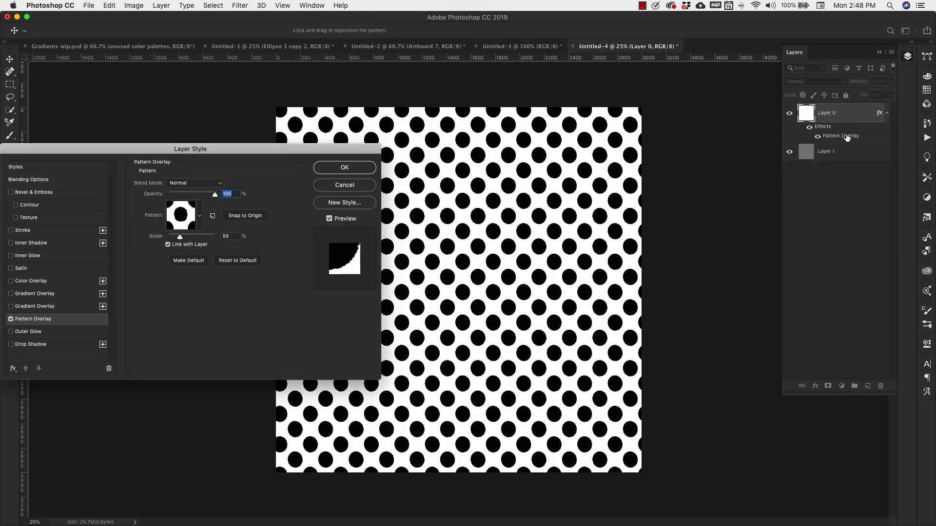
pyautogui.click(199, 220)
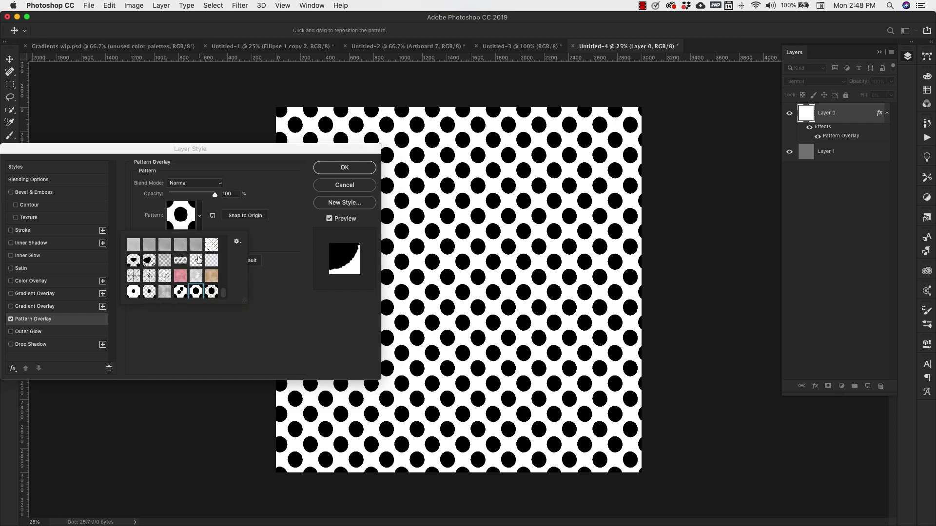
pyautogui.click(211, 291)
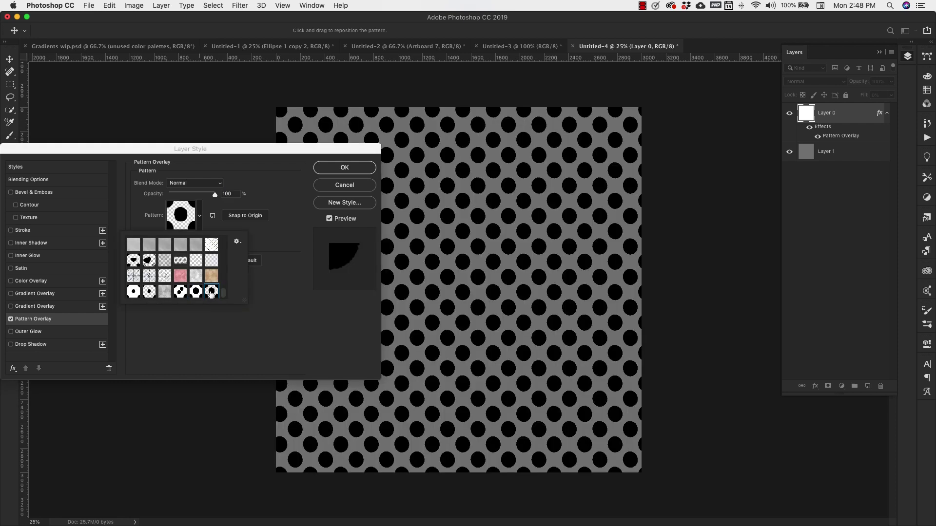
pyautogui.click(365, 168)
pyautogui.click(365, 168)
# Select Layer 1 and set the background colour to light cyan 80e9ff.
pyautogui.hotkey('alt', '[')
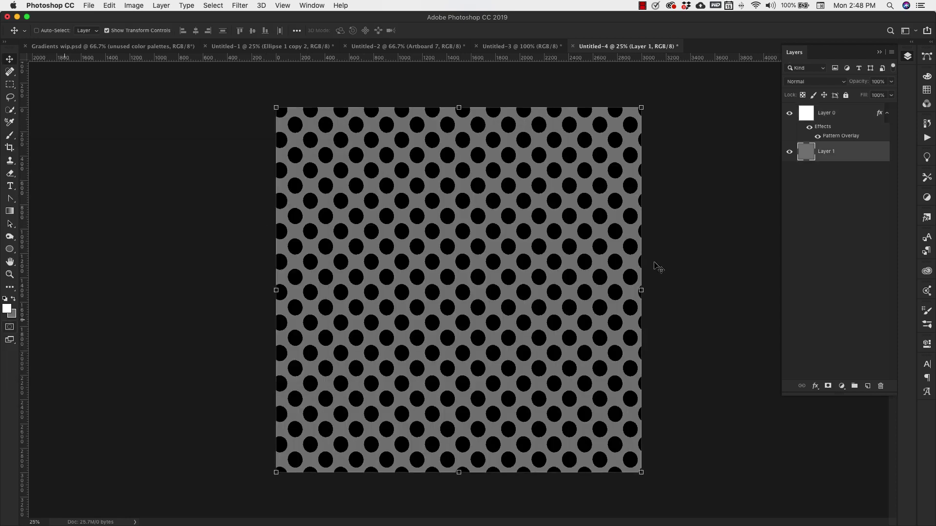
pyautogui.click(13, 314)
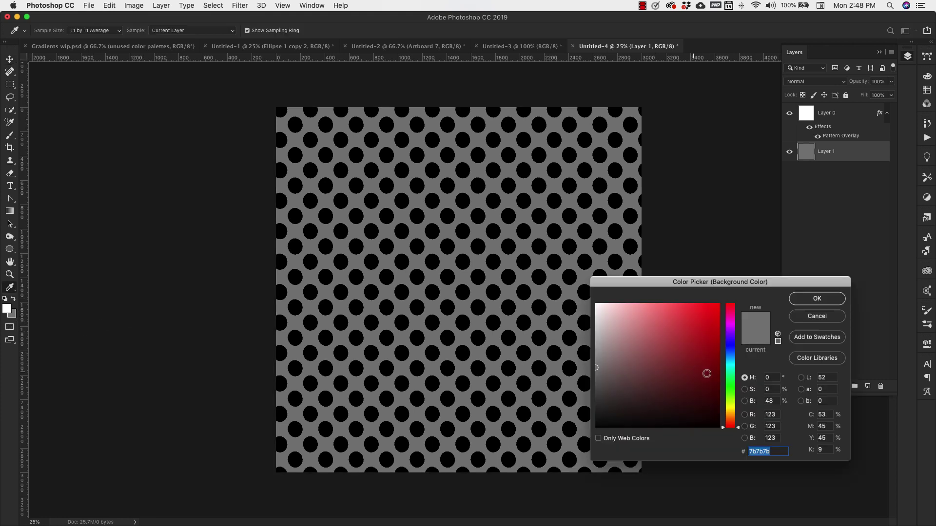
pyautogui.moveTo(727, 369); pyautogui.dragTo(730, 362)
pyautogui.click(712, 315)
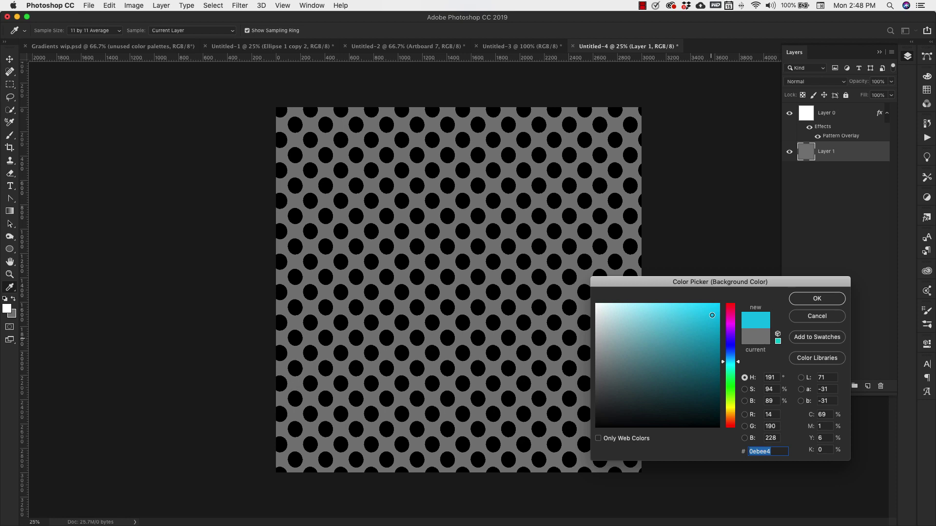
pyautogui.moveTo(671, 325); pyautogui.dragTo(657, 302)
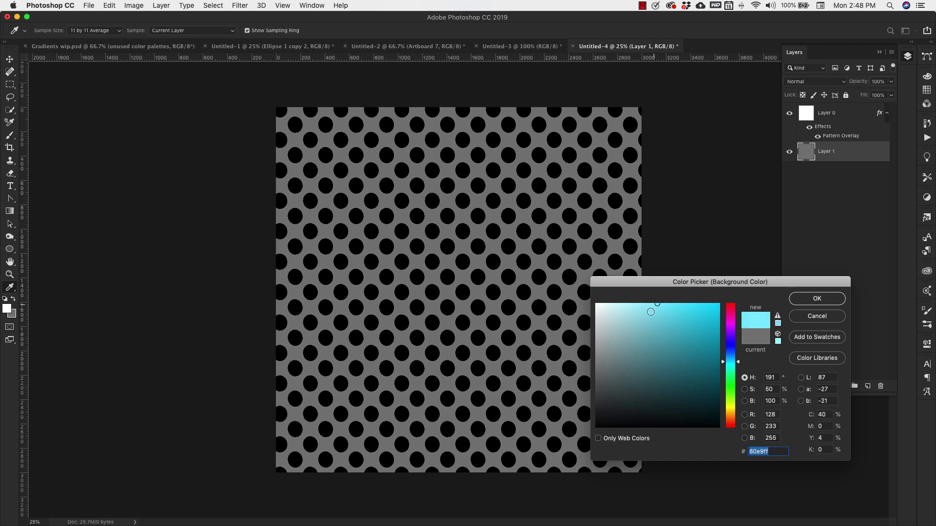
pyautogui.click(809, 298)
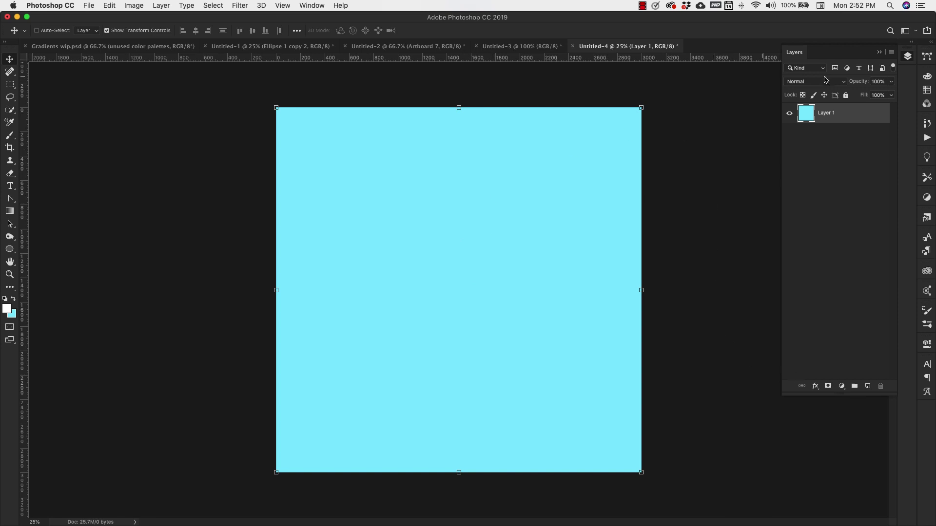
# Add a Pattern Fill 1 layer of black dots at 25% scale.
pyautogui.click(842, 386)
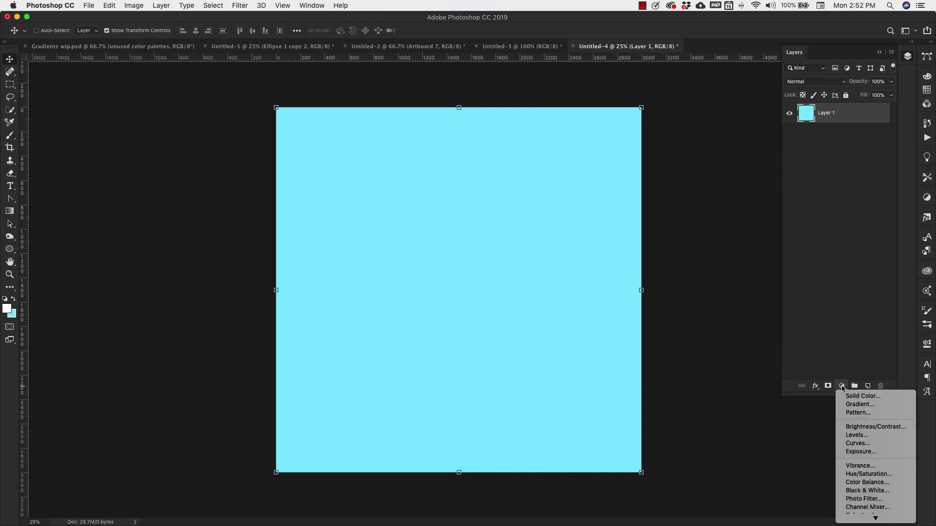
pyautogui.click(858, 413)
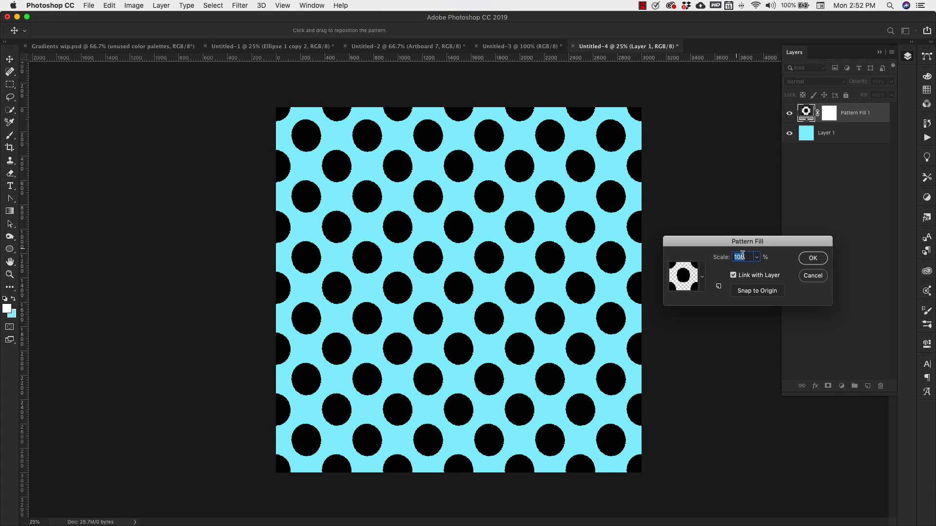
pyautogui.write('25')
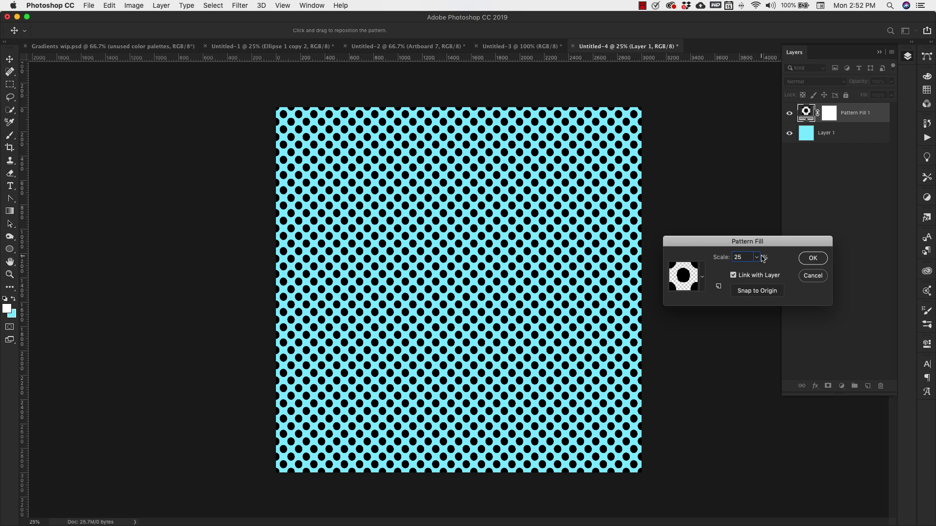
pyautogui.click(817, 259)
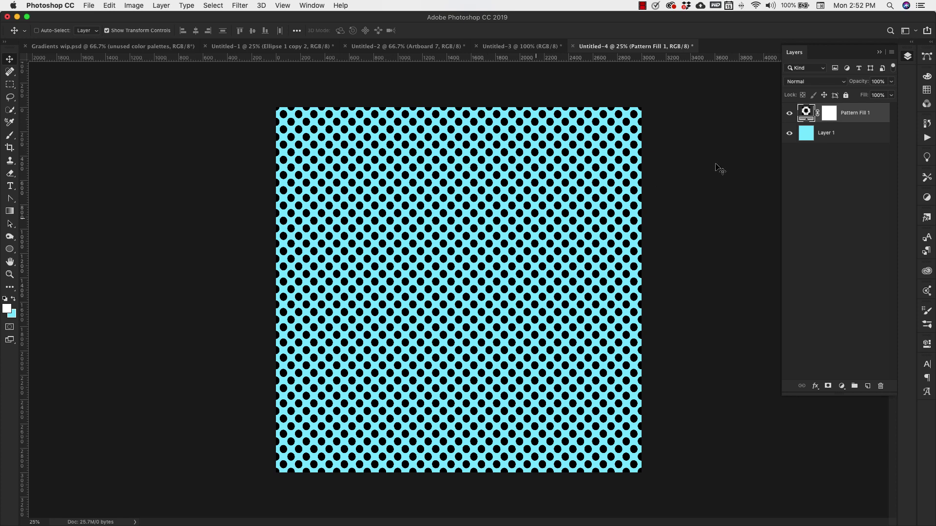
pyautogui.doubleClick(806, 112)
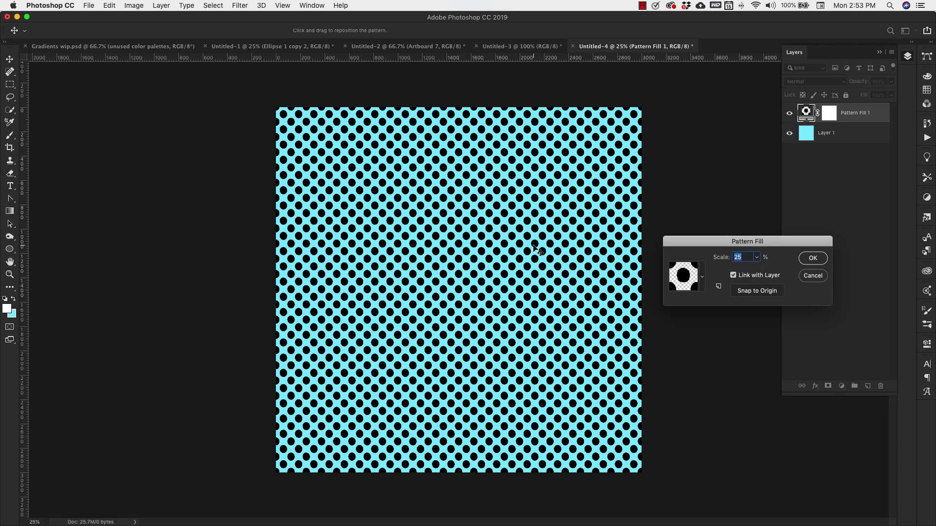
pyautogui.click(812, 259)
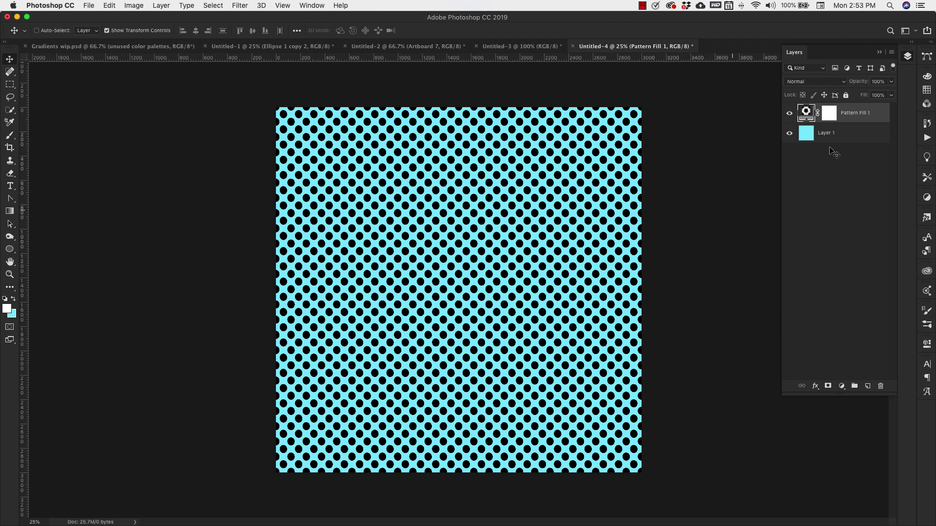
# Rasterize the Pattern Fill 1 layer and delete its layer mask.
pyautogui.rightClick(806, 112)
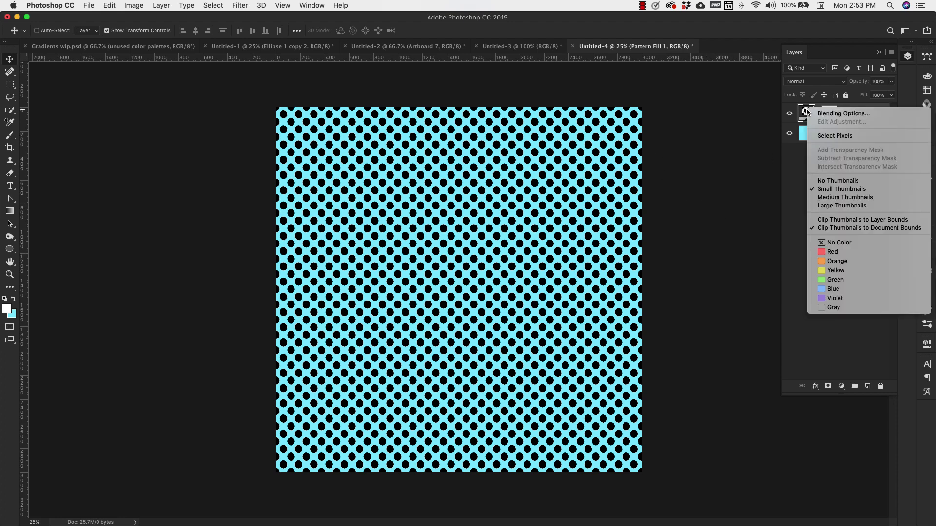
pyautogui.rightClick(864, 103)
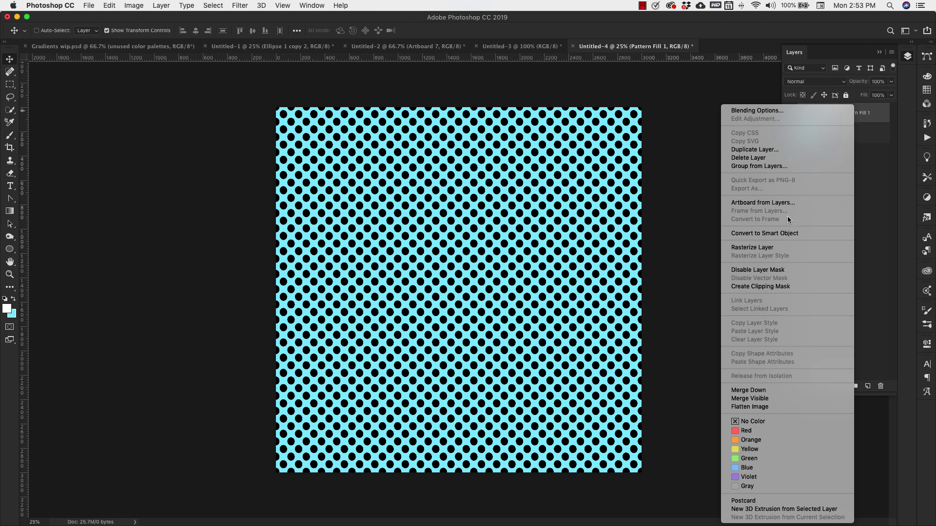
pyautogui.click(768, 248)
pyautogui.rightClick(824, 114)
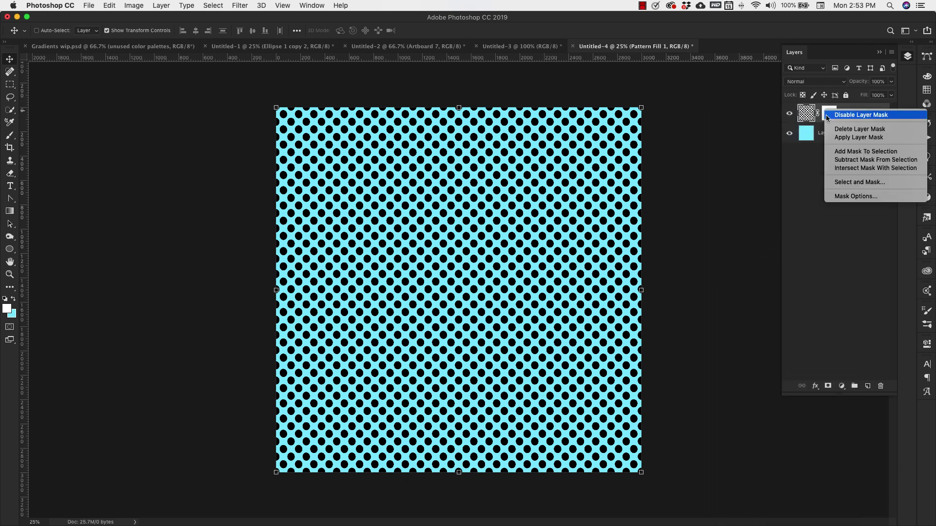
pyautogui.click(838, 128)
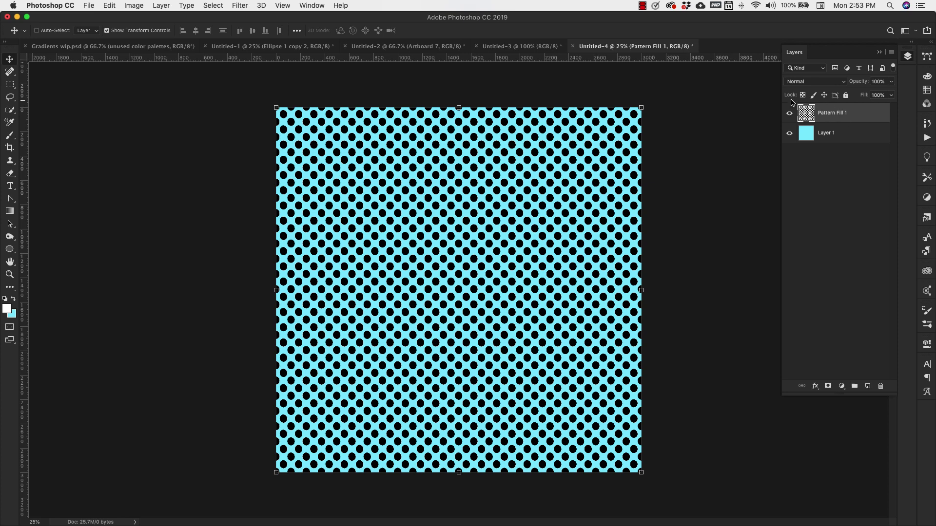
# Give Pattern Fill 1 a Color Overlay in dark teal 0aaea8 so the dots turn teal.
pyautogui.doubleClick(876, 115)
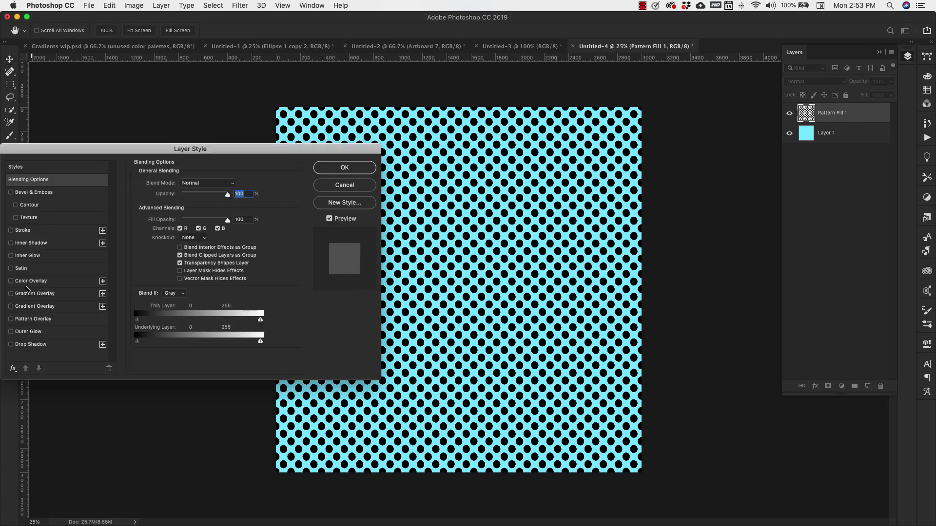
pyautogui.click(11, 281)
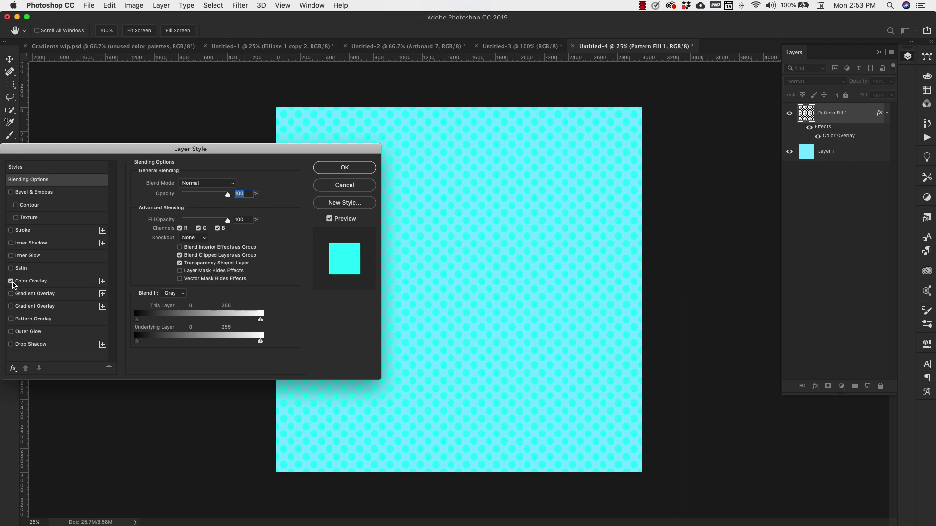
pyautogui.click(33, 282)
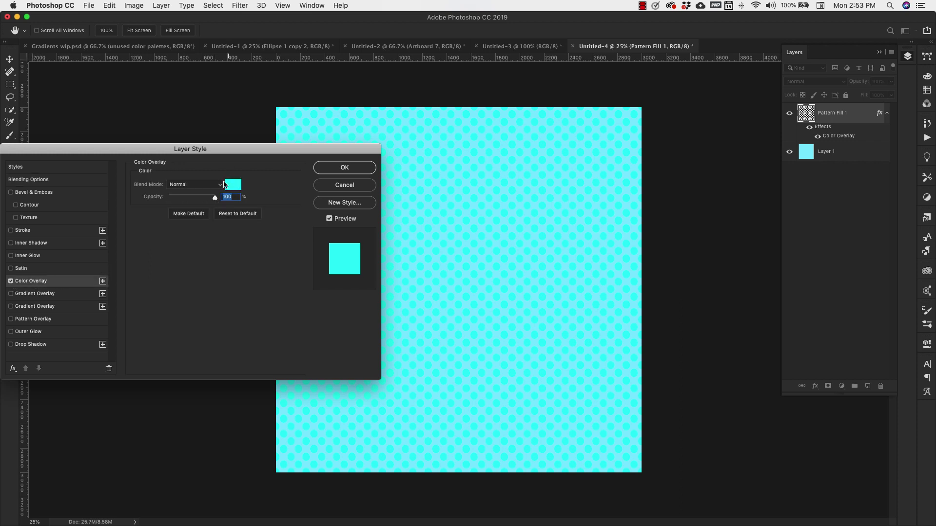
pyautogui.click(231, 186)
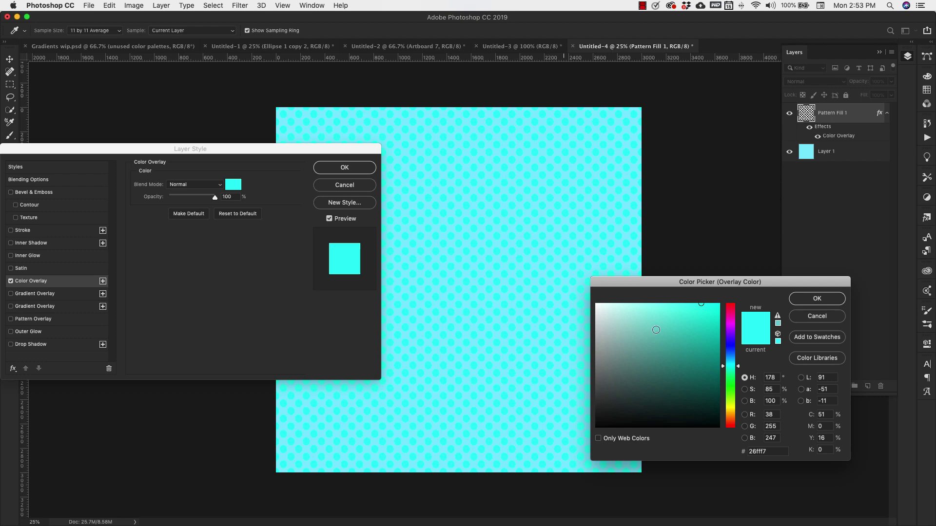
pyautogui.click(708, 339)
pyautogui.click(693, 325)
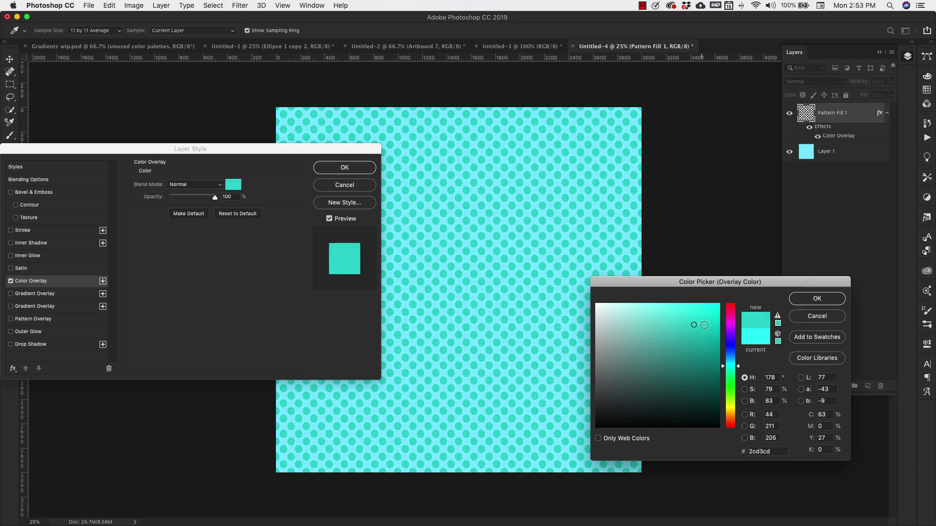
pyautogui.moveTo(708, 328); pyautogui.dragTo(712, 343)
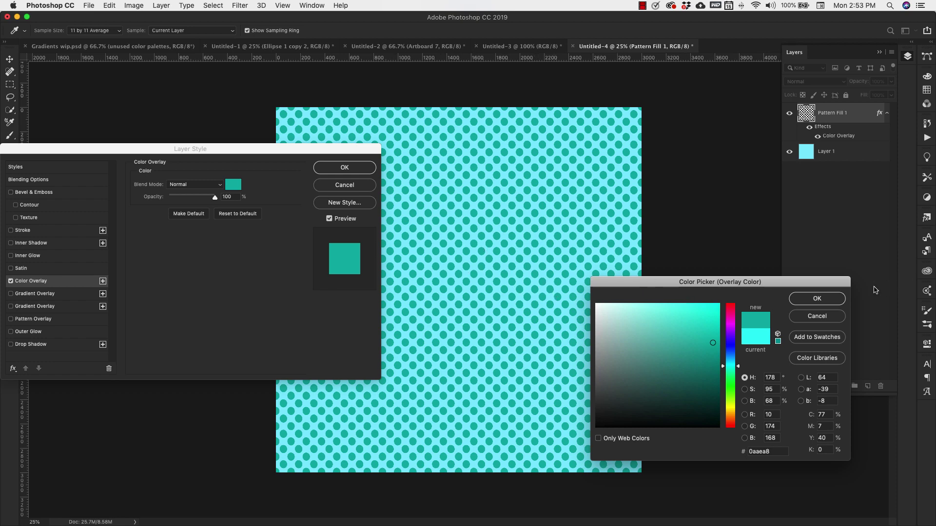
pyautogui.click(836, 298)
pyautogui.click(361, 167)
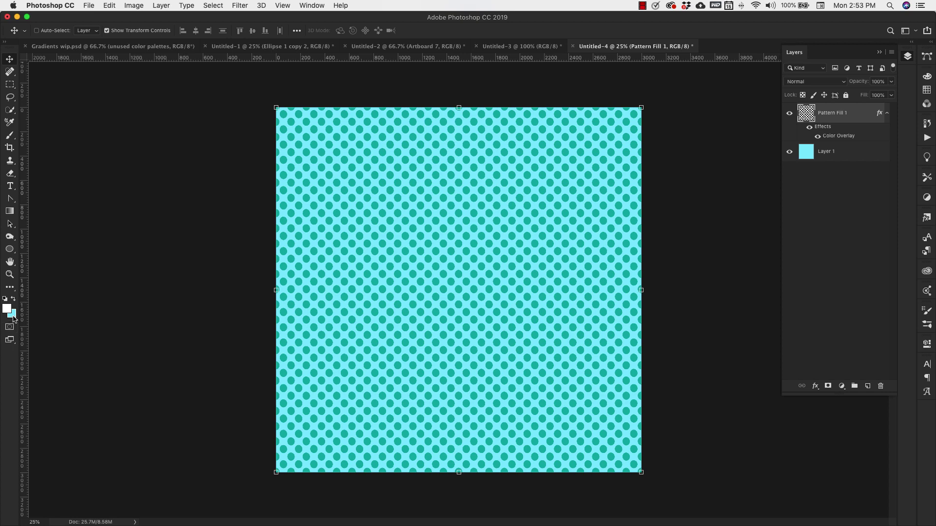
# Add a teal (0a9f9d) Solid Color fill layer and move it below Pattern Fill 1.
pyautogui.click(841, 386)
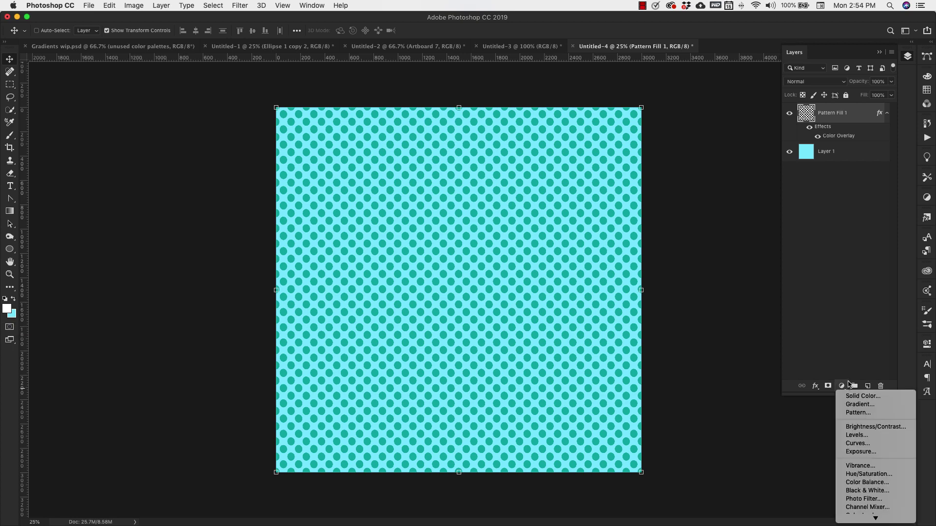
pyautogui.click(856, 396)
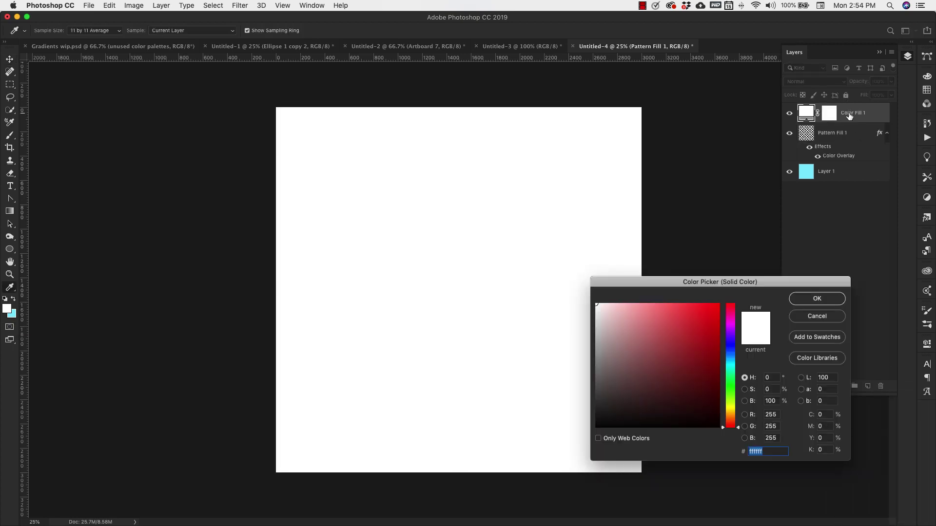
pyautogui.write('0a9f9d')
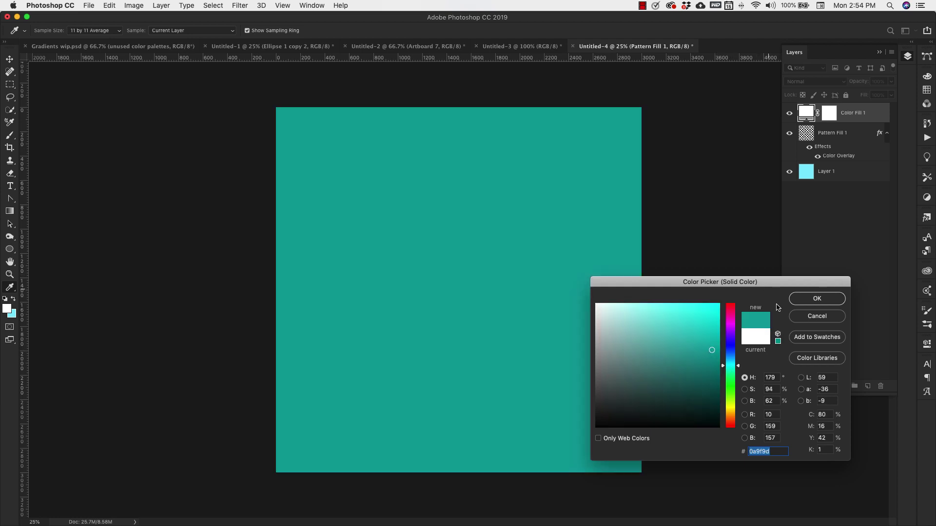
pyautogui.click(803, 299)
pyautogui.moveTo(806, 116); pyautogui.dragTo(810, 162)
# Change the Color Fill 1 colour to pale teal b0f2f1.
pyautogui.doubleClick(805, 161)
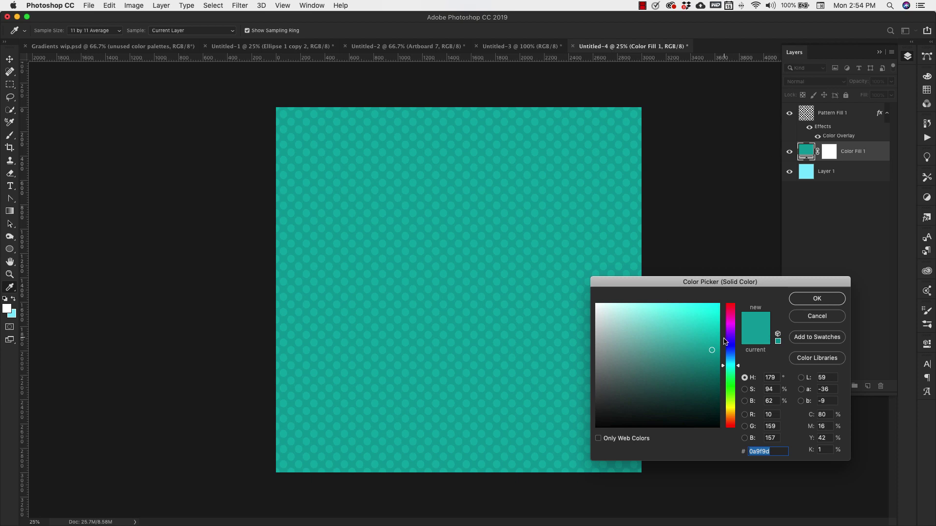
pyautogui.click(703, 330)
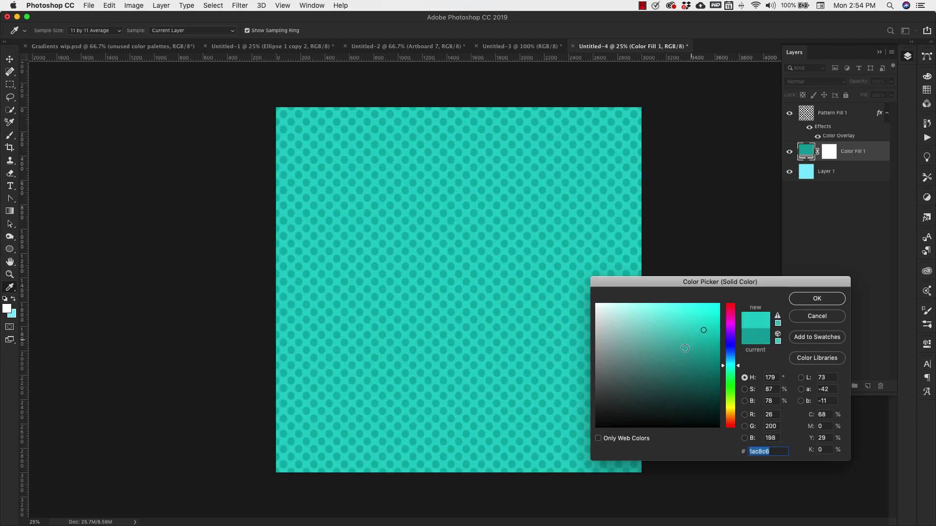
pyautogui.moveTo(665, 334)
pyautogui.mouseDown()
pyautogui.moveTo(641, 318)
pyautogui.moveTo(628, 325)
pyautogui.moveTo(637, 336)
pyautogui.moveTo(630, 309)
pyautogui.mouseUp()
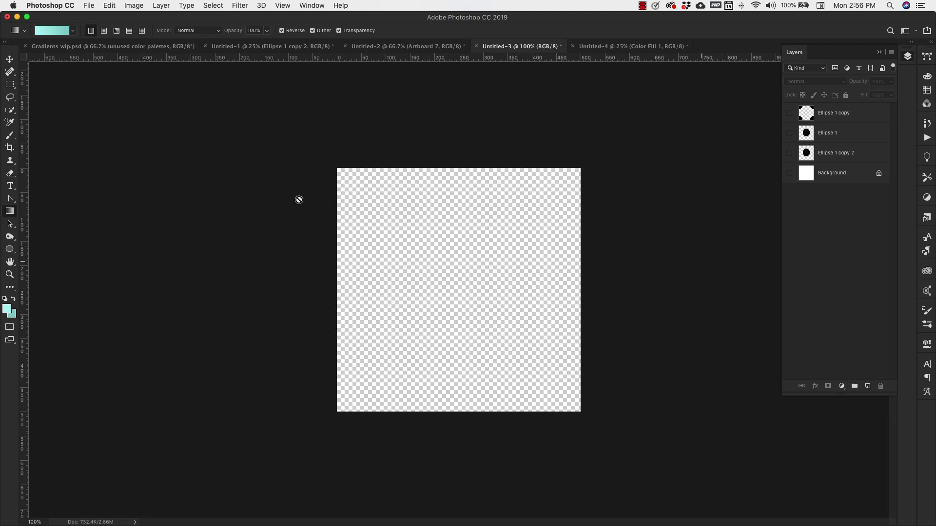
# With the Custom Shape Tool, load a shape set and draw a black snowflake on Untitled-3.
pyautogui.moveTo(9, 251); pyautogui.dragTo(54, 294)
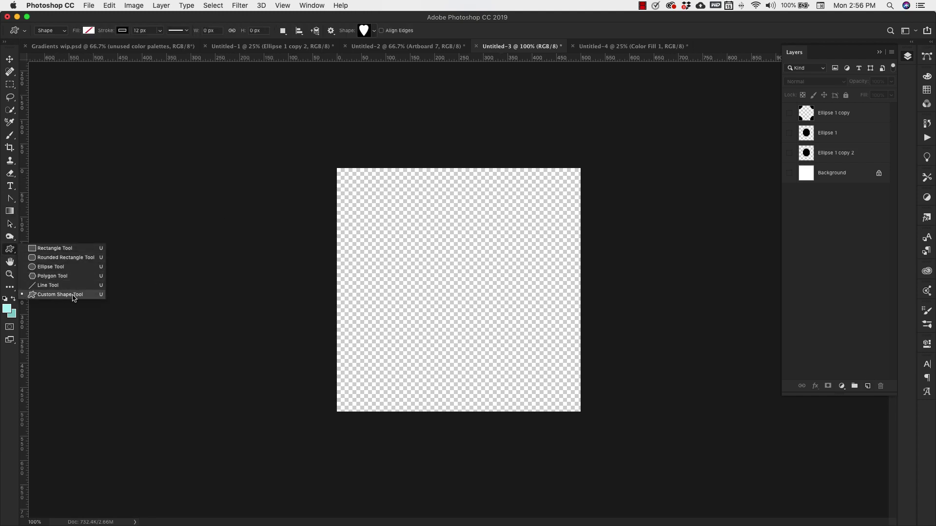
pyautogui.click(54, 294)
pyautogui.click(373, 31)
pyautogui.click(420, 48)
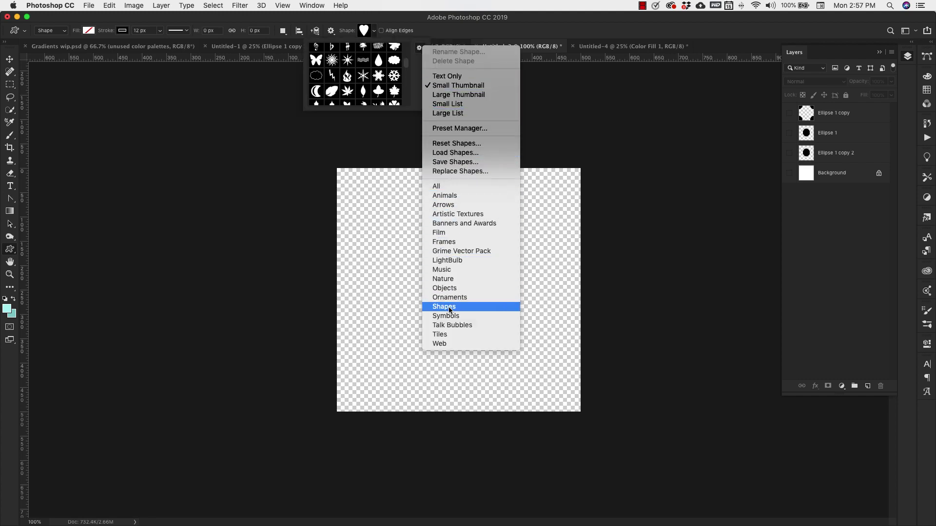
pyautogui.click(442, 337)
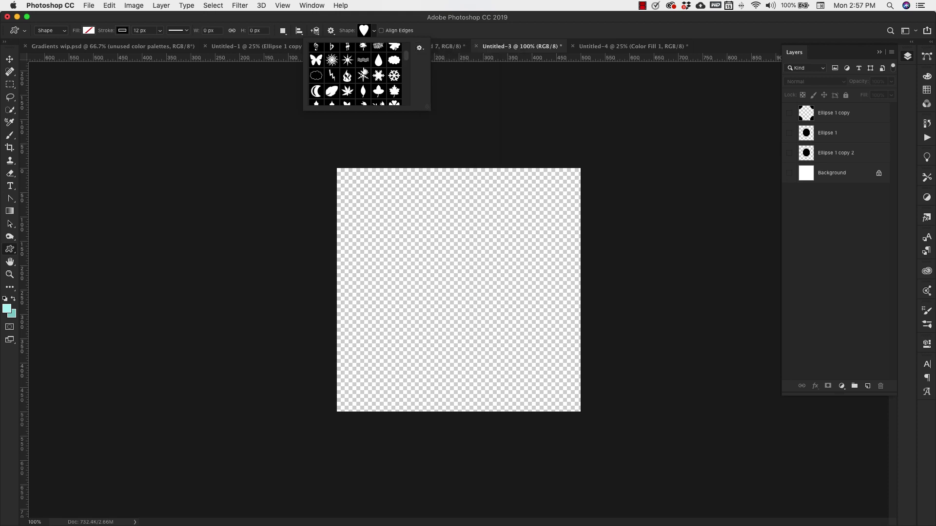
pyautogui.click(363, 76)
pyautogui.moveTo(419, 243); pyautogui.dragTo(548, 373)
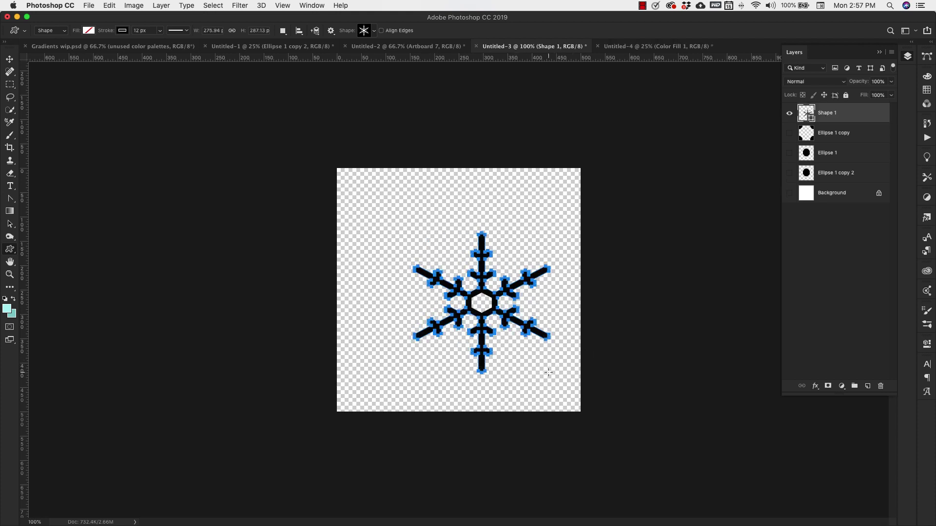
# Centre the snowflake vertically using Select All and Align Vertical Centers, then deselect.
pyautogui.press('v')
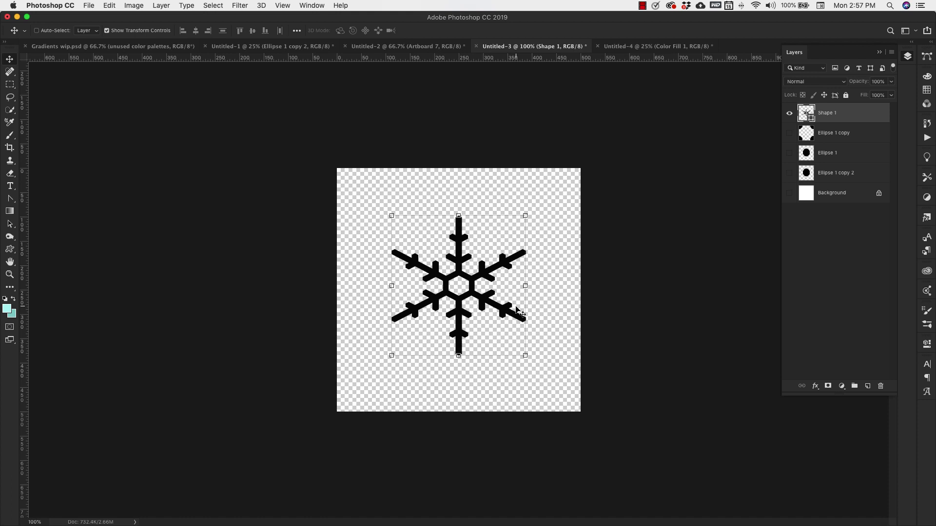
pyautogui.press('super+a')
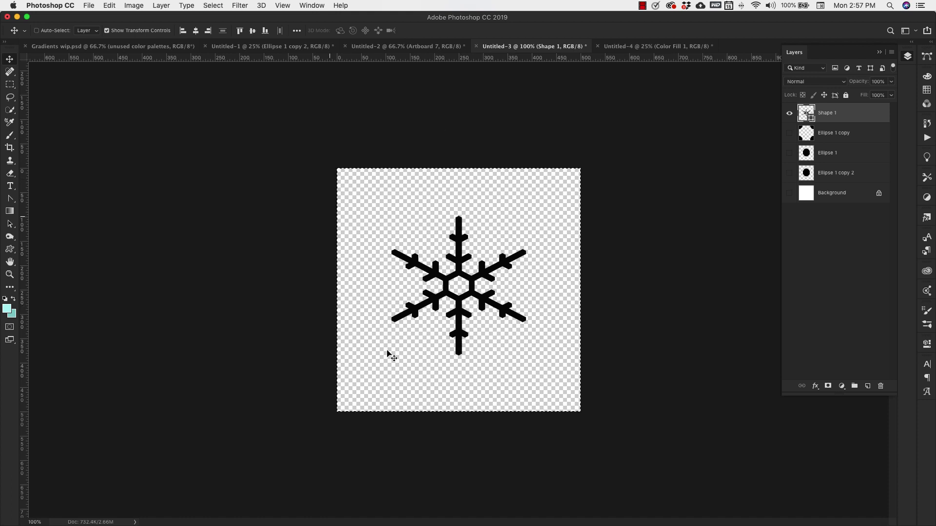
pyautogui.click(253, 31)
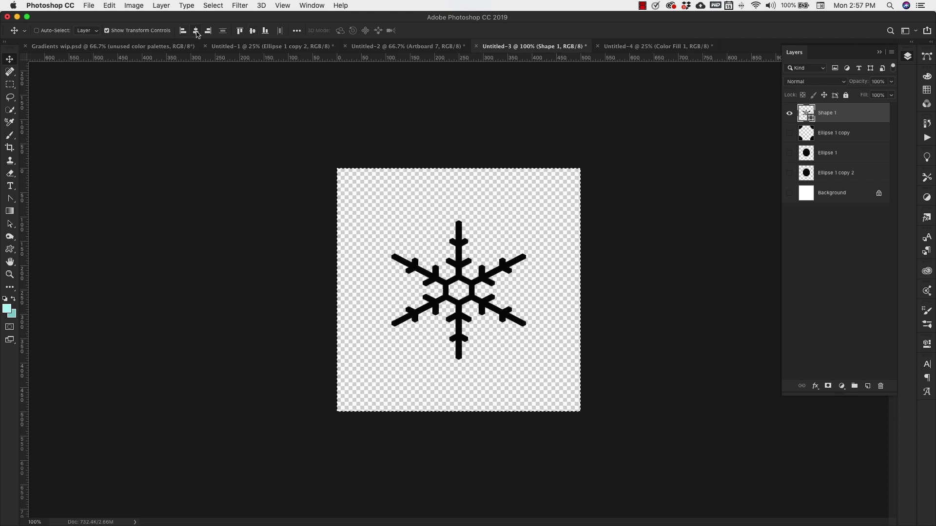
pyautogui.press('super+d')
pyautogui.click(440, 265)
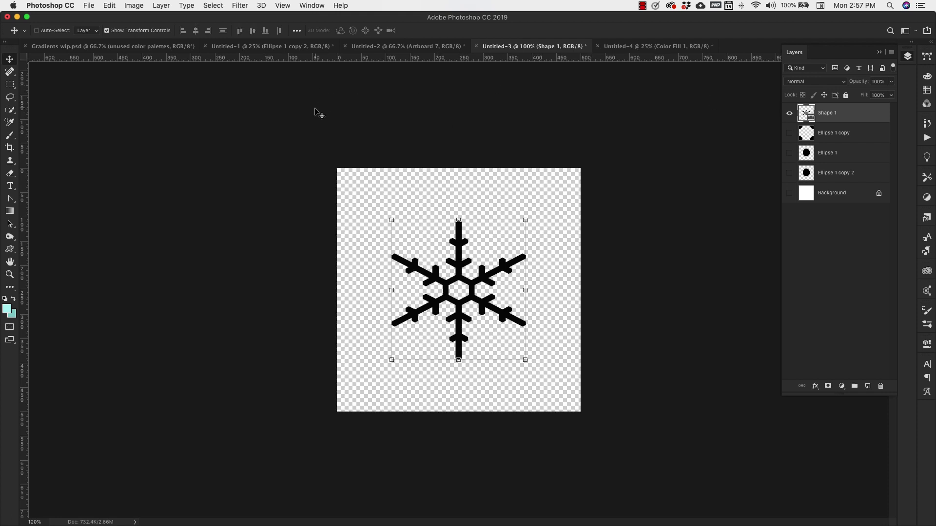
# Rasterize Shape 1 and apply Filter > Other > Offset of +250 px both ways with Wrap Around.
pyautogui.click(240, 6)
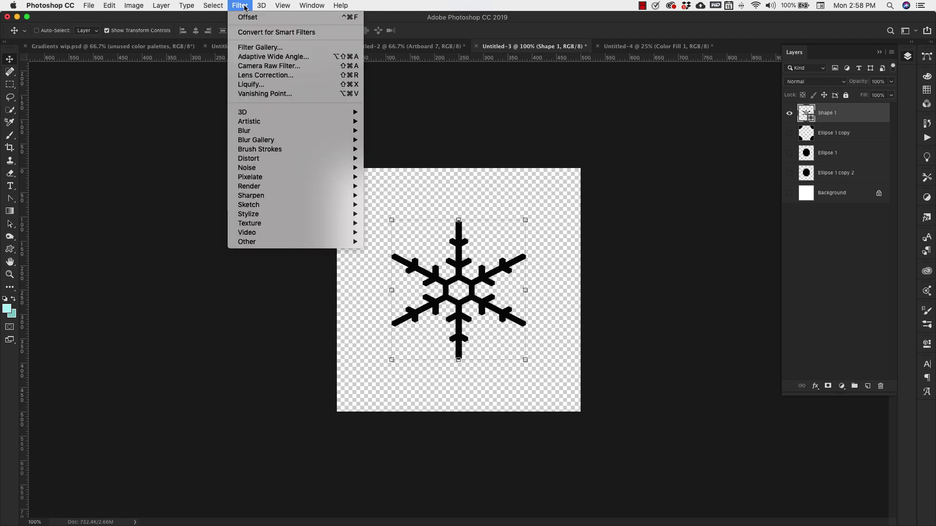
pyautogui.moveTo(259, 245)
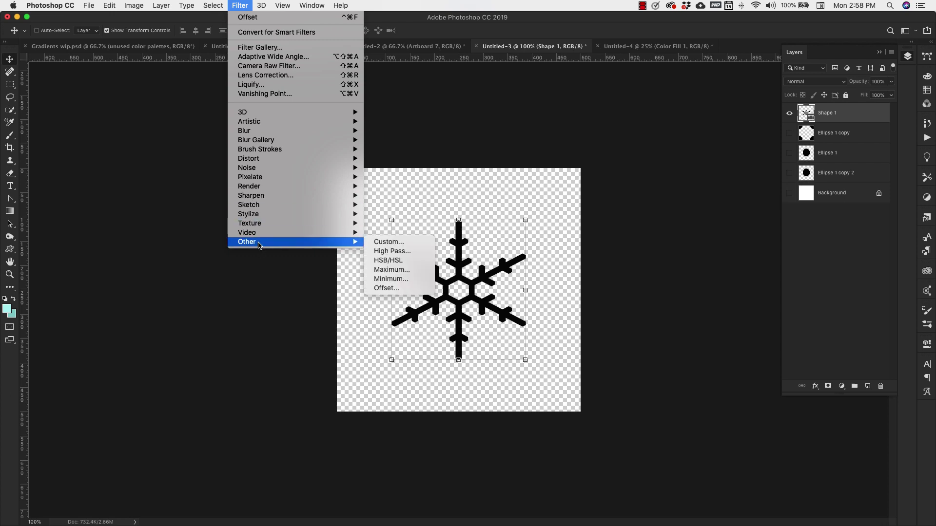
pyautogui.click(379, 288)
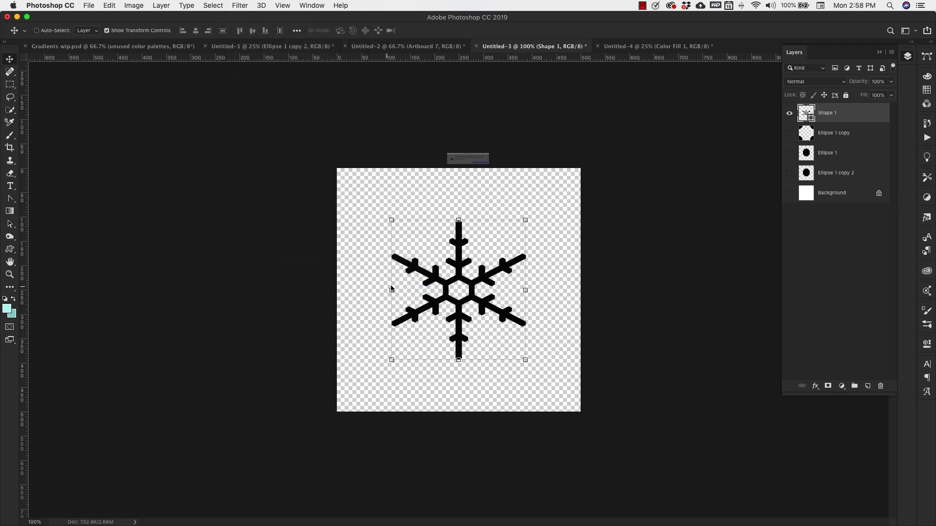
pyautogui.click(465, 182)
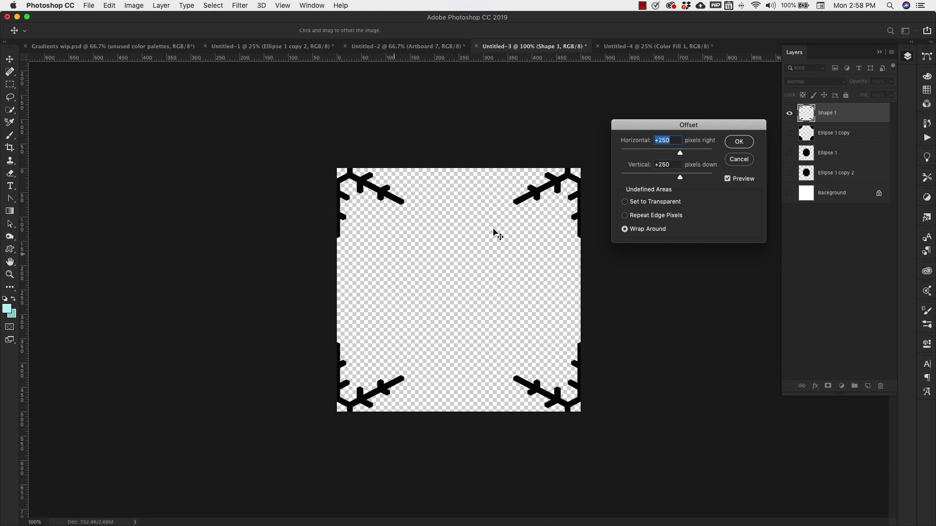
pyautogui.click(739, 143)
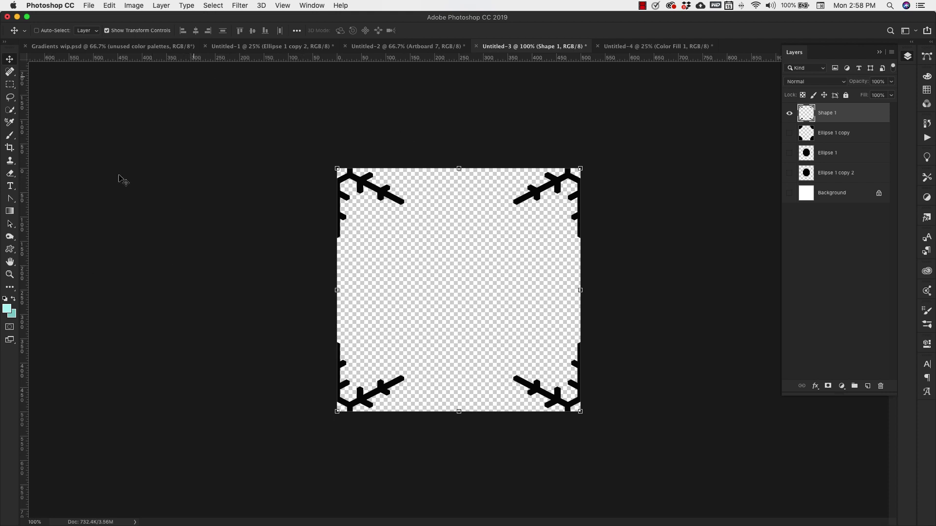
# Draw a small snowflake in the upper-left area of the tile.
pyautogui.click(10, 249)
pyautogui.click(374, 31)
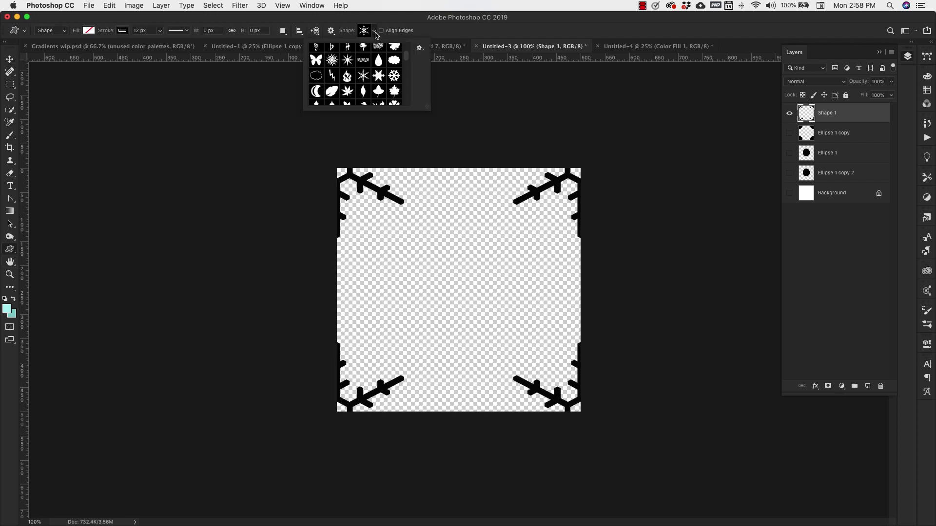
pyautogui.click(379, 75)
pyautogui.moveTo(391, 232); pyautogui.dragTo(446, 284)
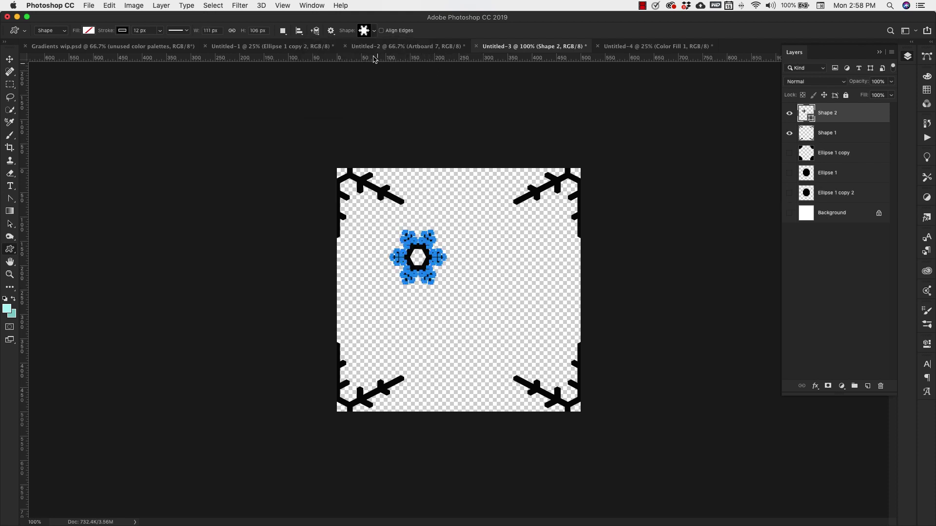
# Draw a second, different snowflake right of centre and enlarge it with Ctrl+T.
pyautogui.click(373, 34)
pyautogui.click(393, 76)
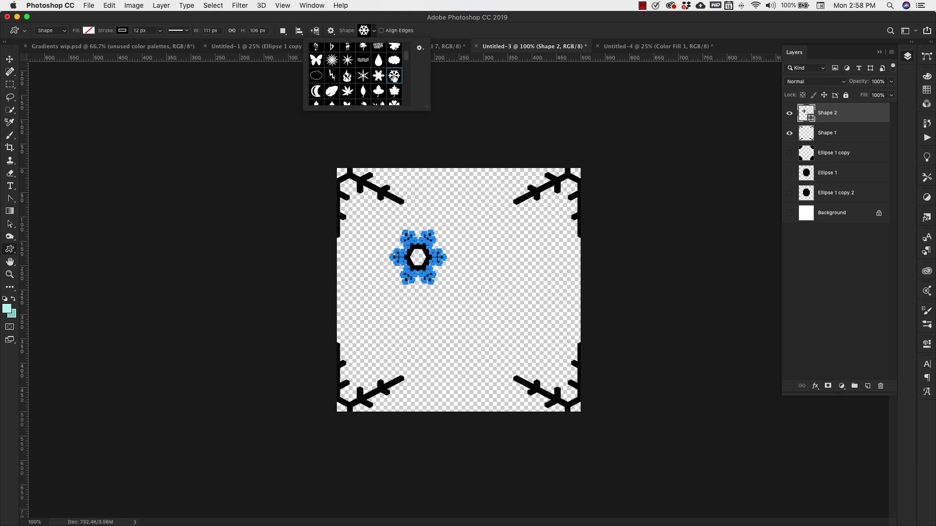
pyautogui.moveTo(460, 272); pyautogui.dragTo(543, 345)
pyautogui.moveTo(542, 345); pyautogui.dragTo(542, 345)
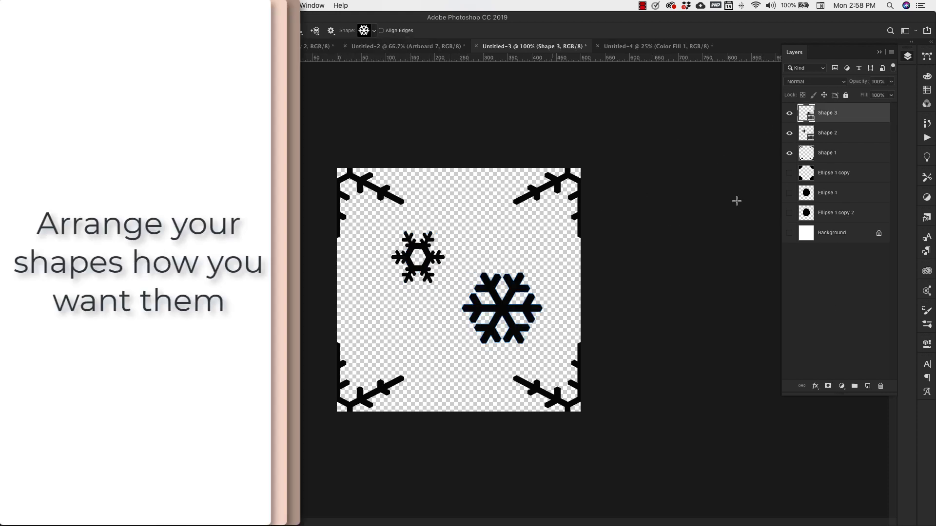
pyautogui.hotkey('ctrl', 't')
pyautogui.press('Return')
# Duplicate the small snowflake and arrange all three snowflakes into the empty centre.
pyautogui.moveTo(417, 257); pyautogui.dragTo(412, 338)
pyautogui.moveTo(502, 309); pyautogui.dragTo(494, 285)
pyautogui.moveTo(412, 342); pyautogui.dragTo(439, 369)
pyautogui.moveTo(415, 263); pyautogui.dragTo(461, 205)
pyautogui.moveTo(538, 259); pyautogui.dragTo(471, 254)
pyautogui.moveTo(466, 213); pyautogui.dragTo(511, 255)
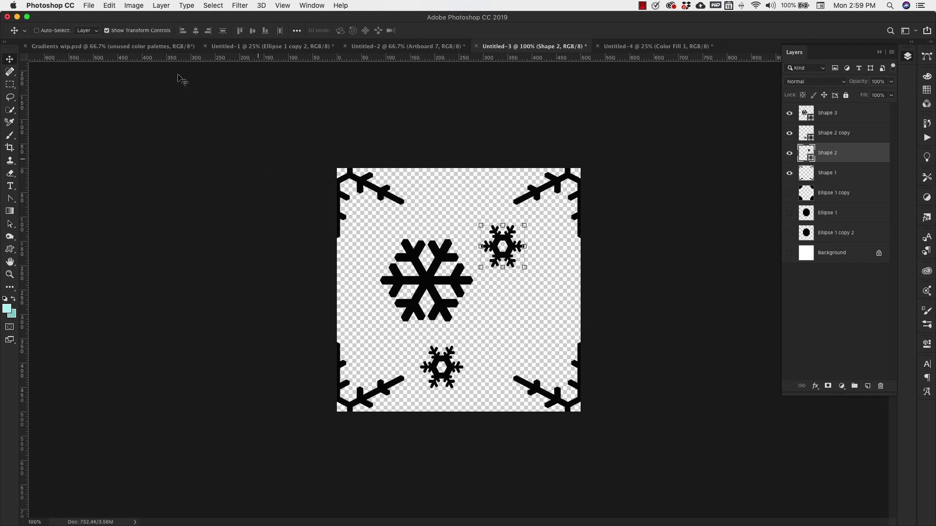
# Rearrange the snowflakes: nudge the right one, move the bottom one up-right, shift the upper one left.
pyautogui.click(112, 6)
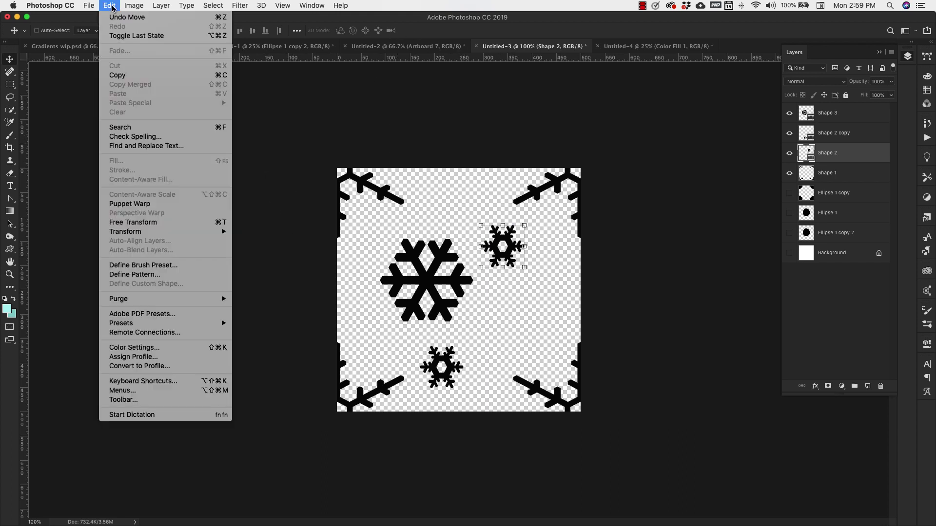
pyautogui.click(131, 274)
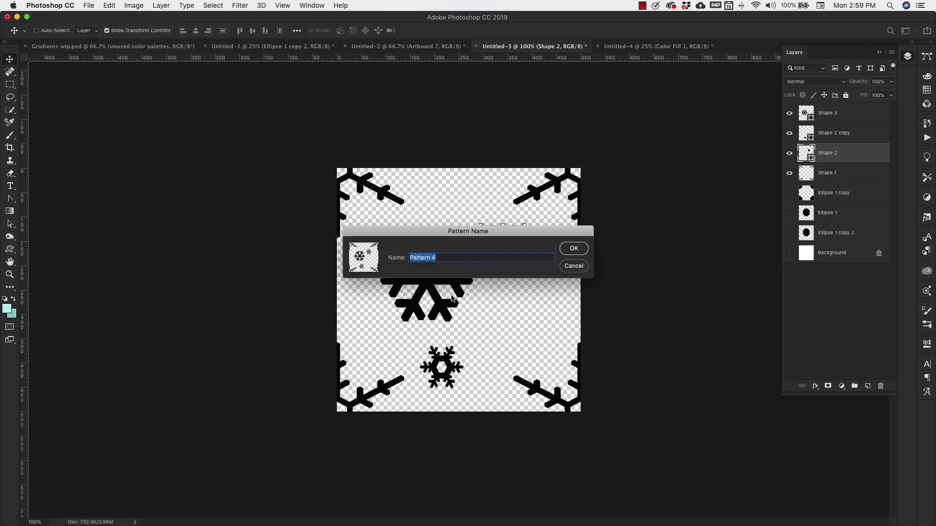
pyautogui.write('sn')
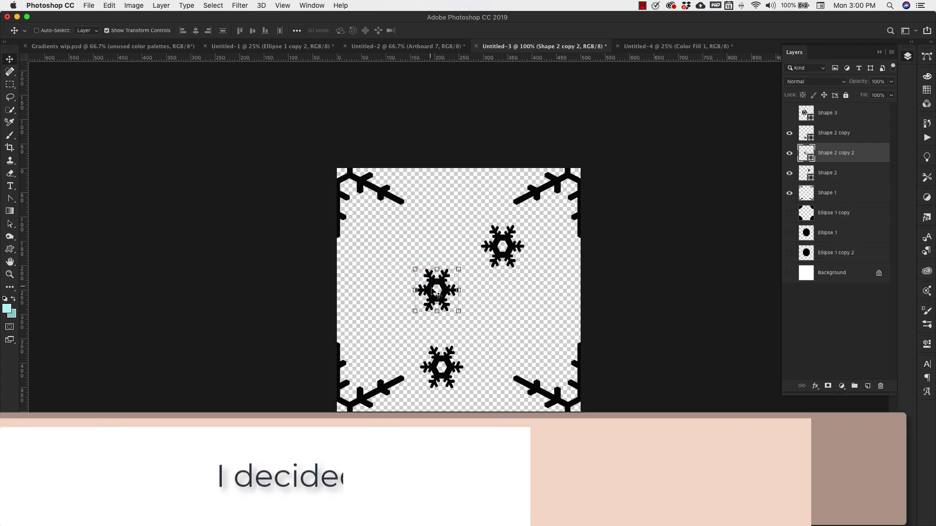
pyautogui.press('Return')
pyautogui.moveTo(509, 258); pyautogui.dragTo(526, 265)
pyautogui.click(457, 370)
pyautogui.moveTo(457, 371); pyautogui.dragTo(509, 349)
pyautogui.moveTo(518, 255); pyautogui.dragTo(480, 265)
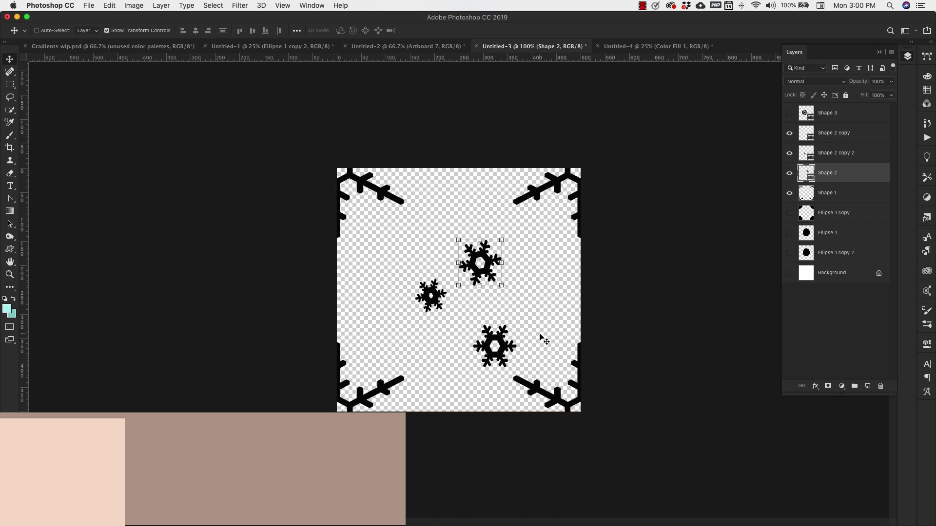
# Define the tile as a new pattern named 'snow flakes 2'.
pyautogui.click(109, 6)
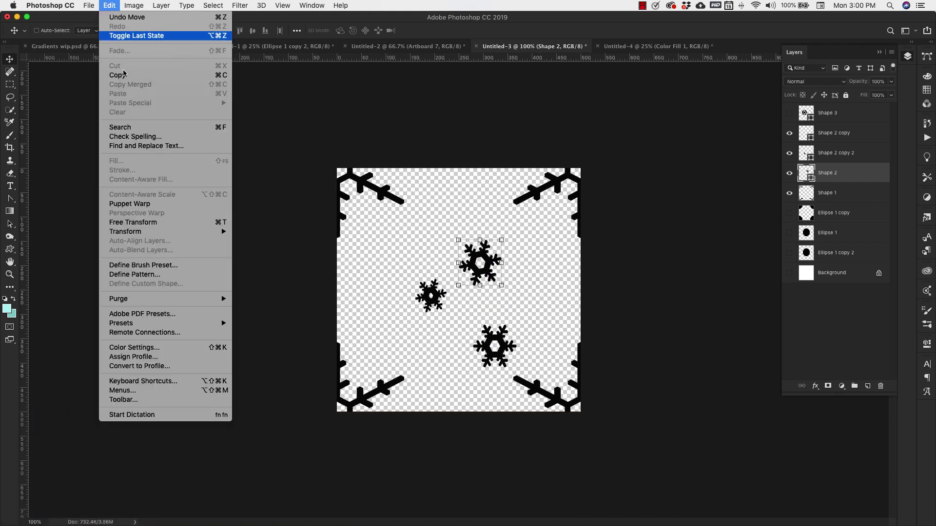
pyautogui.click(136, 273)
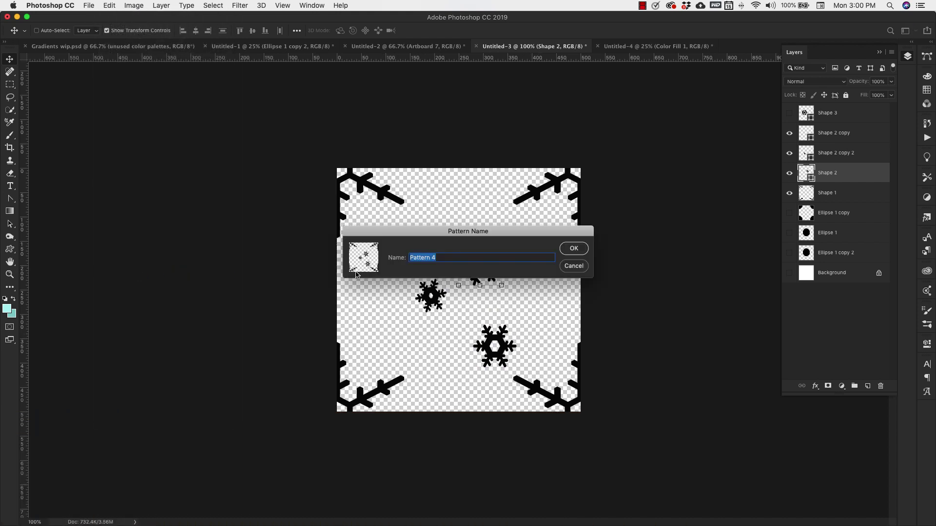
pyautogui.write('snow flakes 2')
pyautogui.click(585, 249)
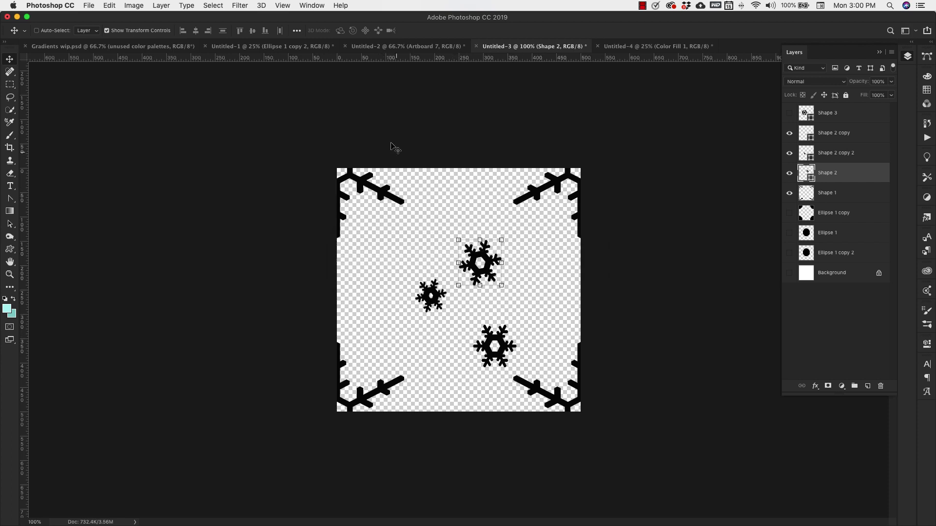
# In Untitled-4, hide Pattern Fill 1 and add a new Pattern fill layer.
pyautogui.click(618, 46)
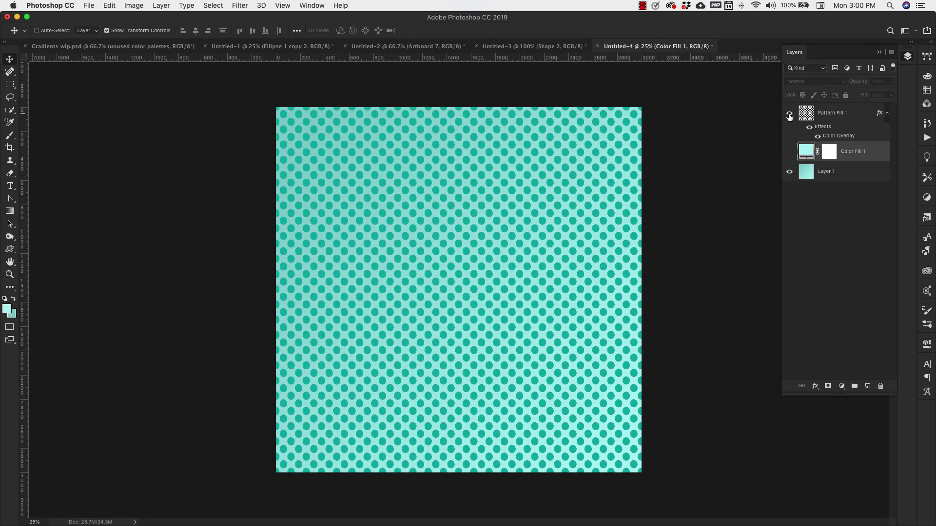
pyautogui.click(789, 115)
pyautogui.click(828, 114)
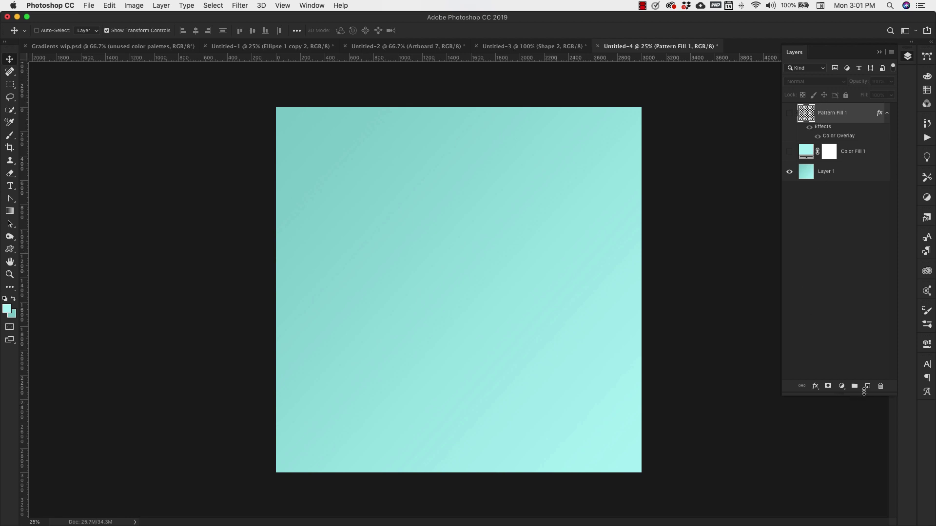
pyautogui.click(841, 389)
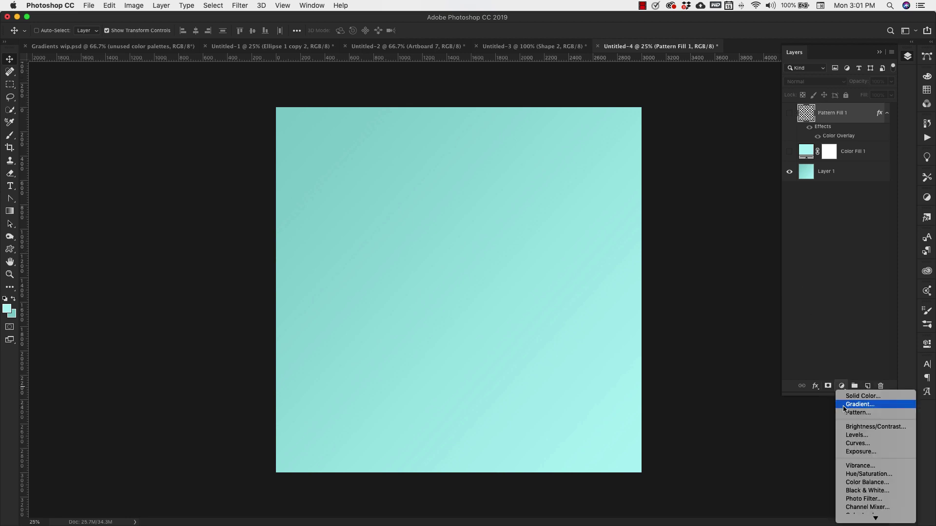
pyautogui.click(851, 417)
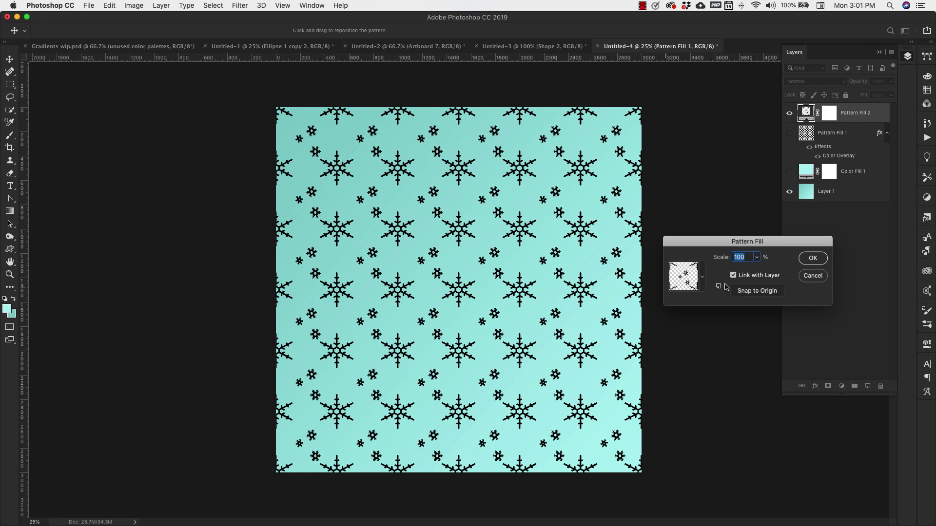
# Set the snowflake pattern's scale to 50% and apply the Pattern Fill.
pyautogui.click(757, 258)
pyautogui.moveTo(756, 271); pyautogui.dragTo(753, 274)
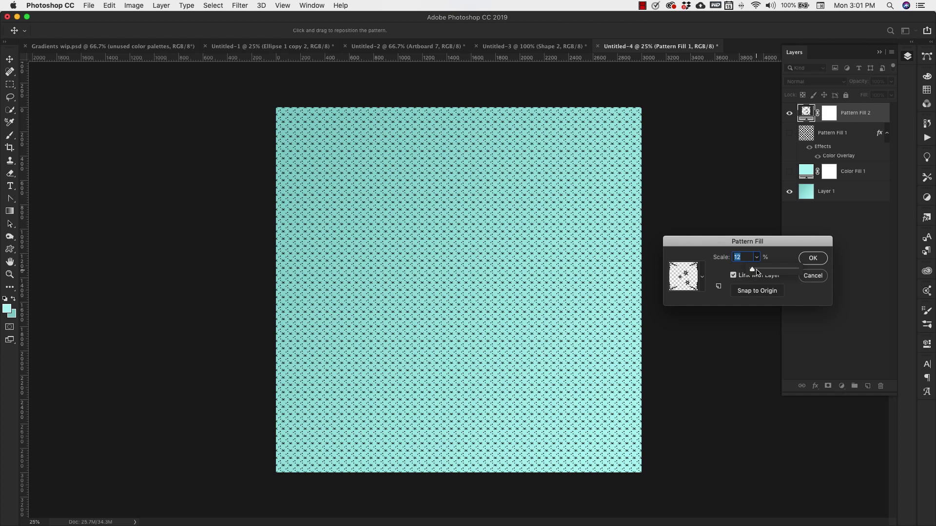
pyautogui.click(744, 256)
pyautogui.write('25')
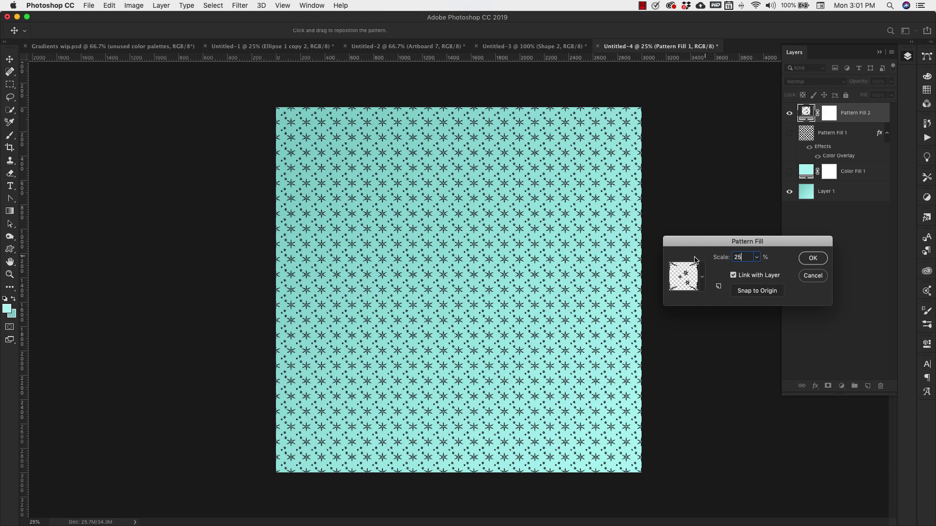
pyautogui.press('super+a')
pyautogui.write('50')
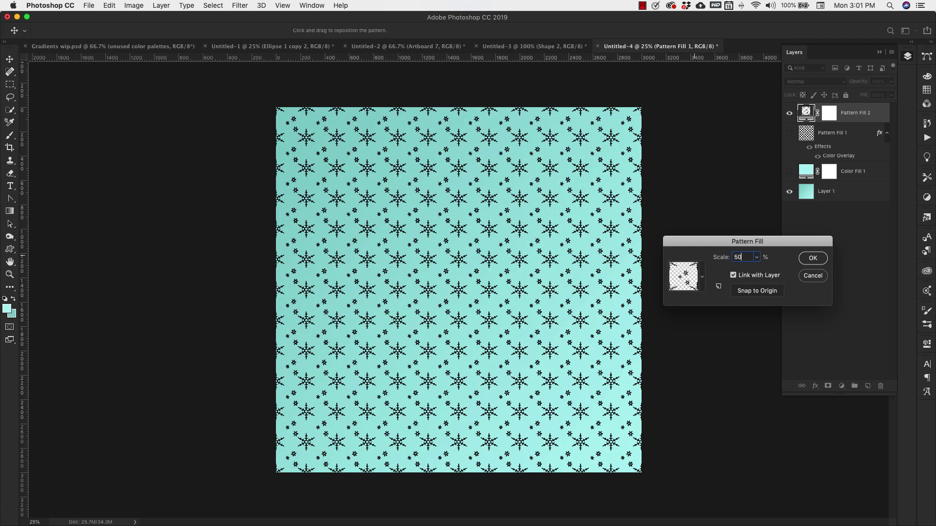
pyautogui.click(812, 258)
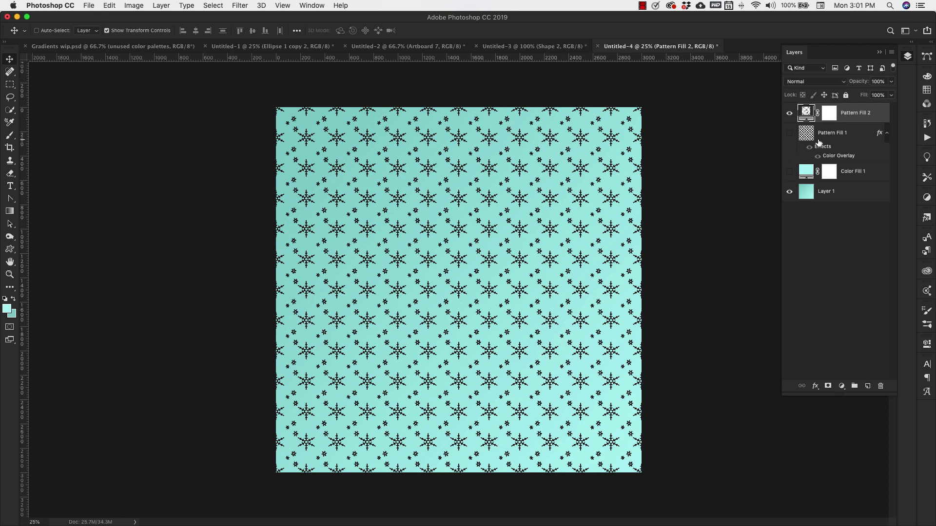
# Try the flower-snowflake pattern in Pattern Fill 2, then revert to the original snowflake pattern.
pyautogui.doubleClick(806, 113)
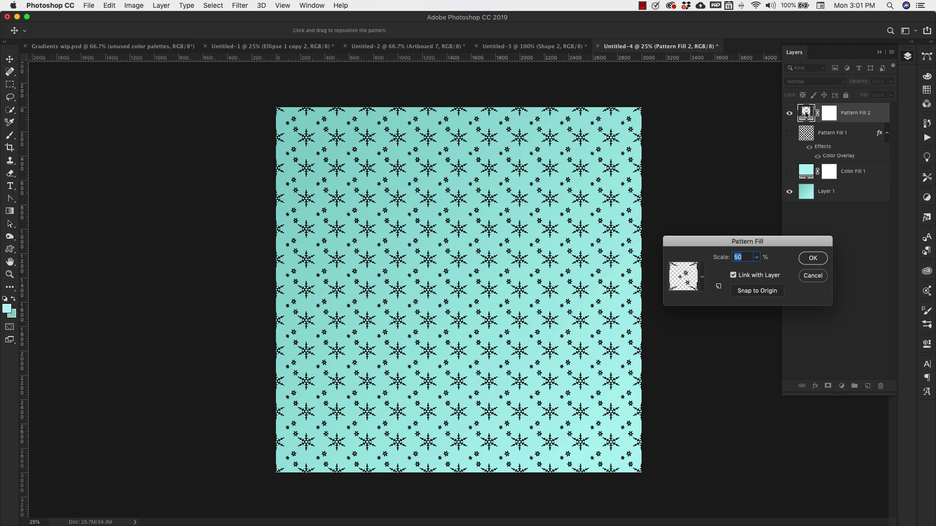
pyautogui.click(702, 278)
pyautogui.scroll(-1, 695, 343)
pyautogui.click(636, 351)
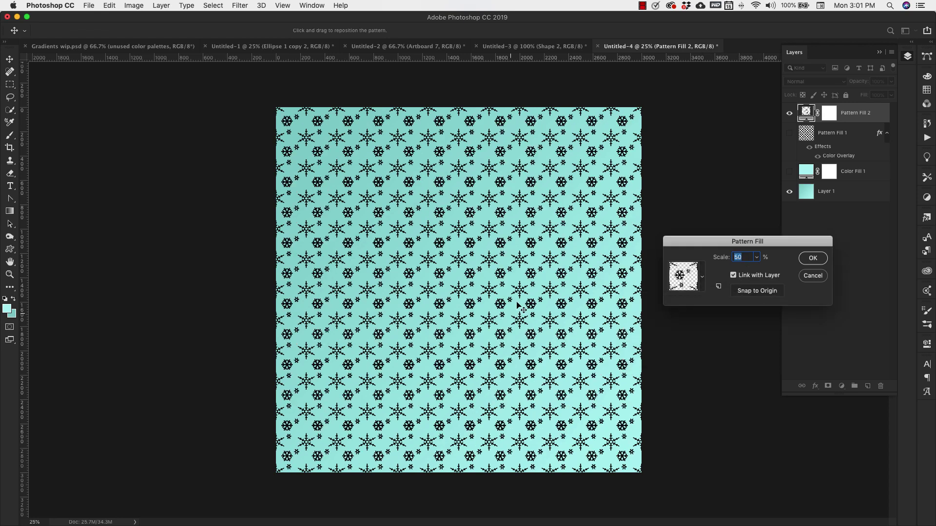
pyautogui.click(775, 292)
pyautogui.click(701, 276)
pyautogui.click(652, 352)
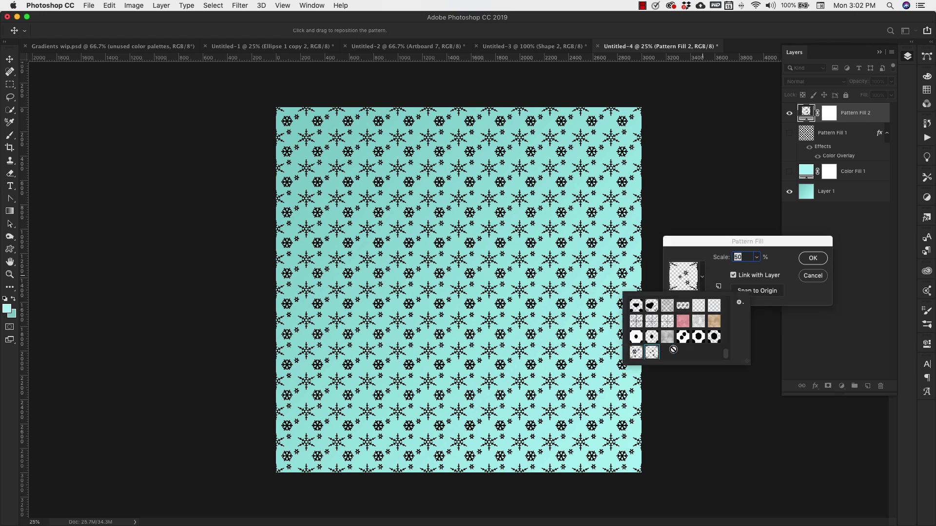
pyautogui.click(813, 259)
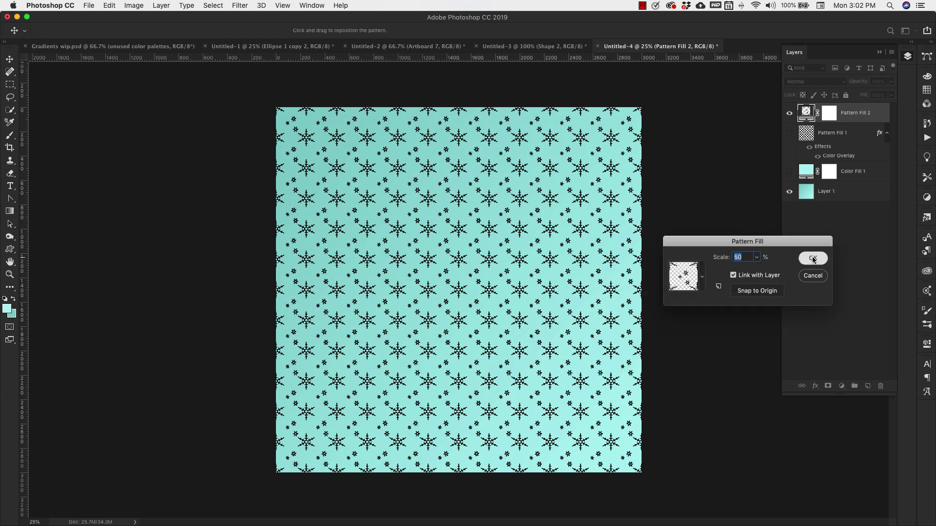
pyautogui.click(813, 258)
# Rasterize the Pattern Fill 2 layer into a plain pixel layer.
pyautogui.rightClick(860, 123)
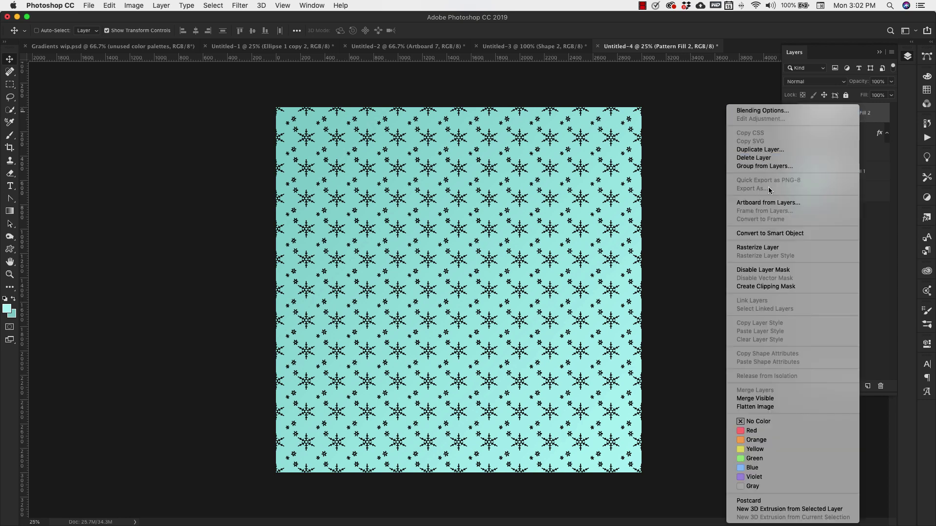
pyautogui.click(763, 248)
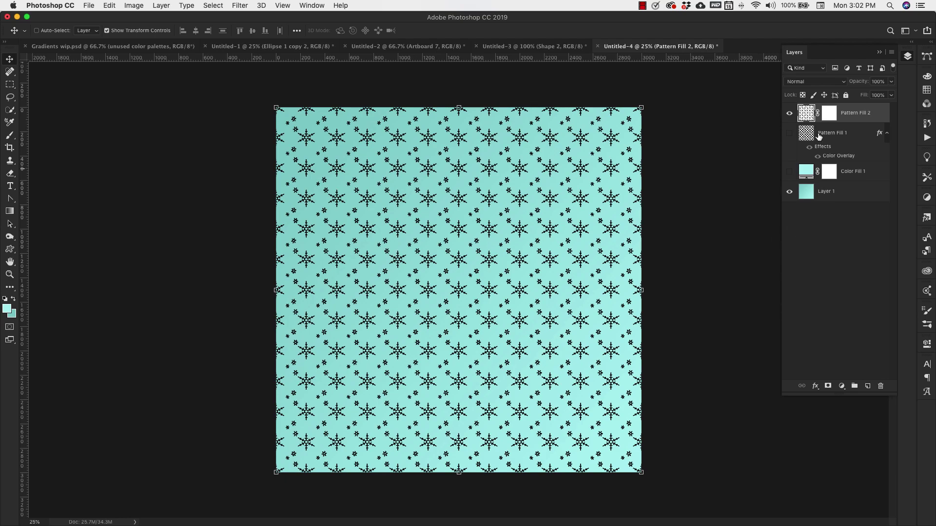
pyautogui.rightClick(819, 137)
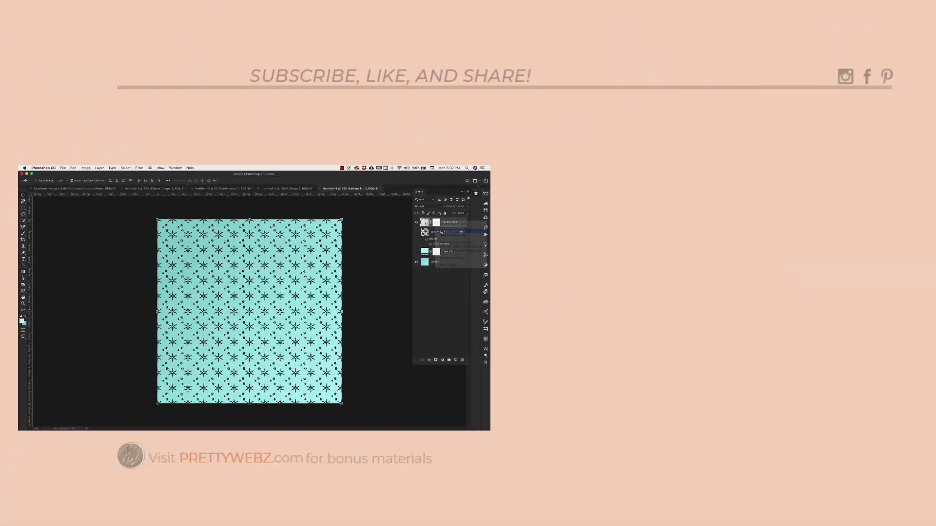
# Enable a Color Overlay on Pattern Fill 2 to tint the snowflakes teal.
pyautogui.doubleClick(437, 230)
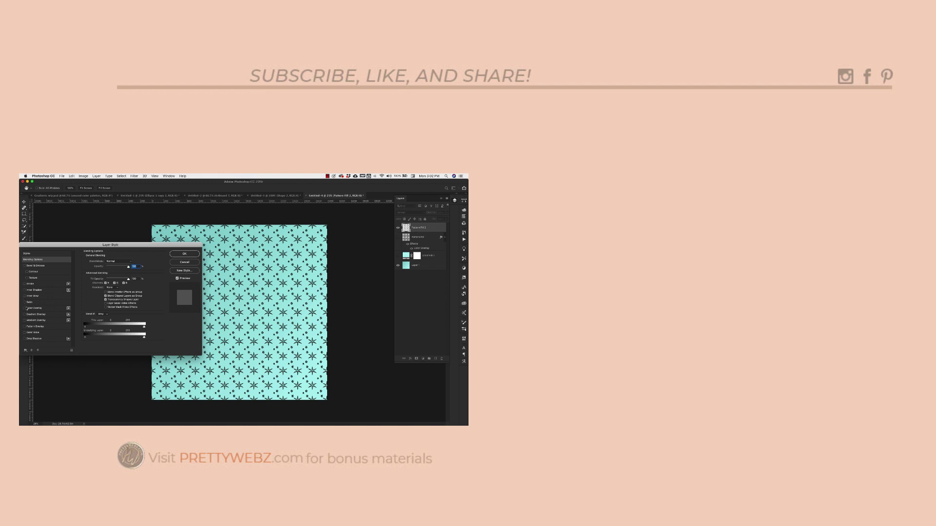
pyautogui.click(26, 308)
pyautogui.press('Return')
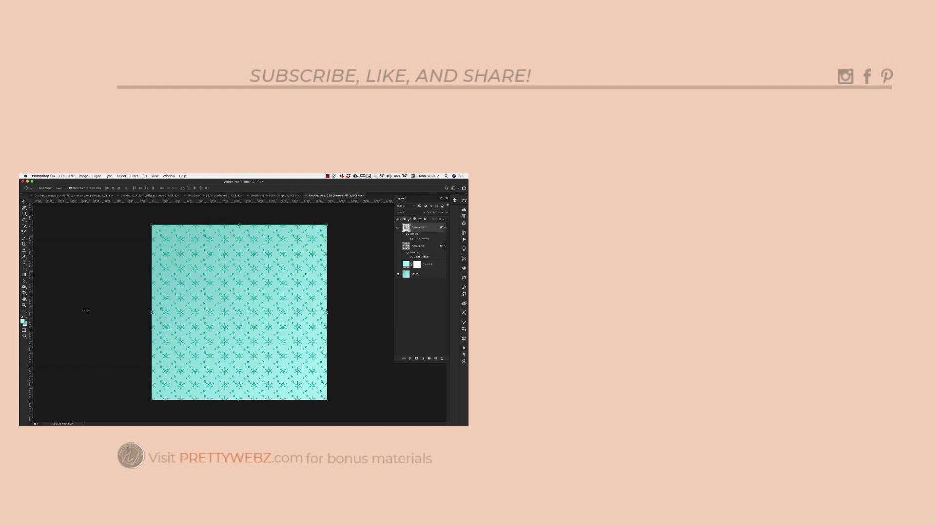